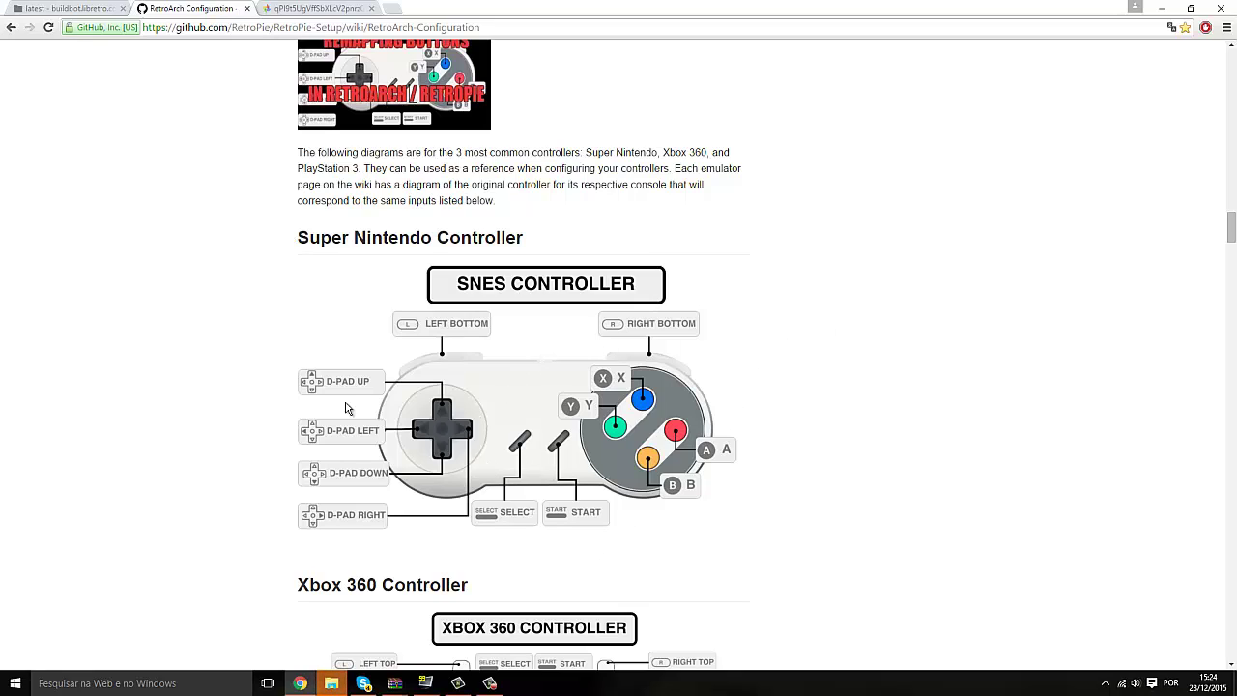
Step: Review the Super Nintendo, Xbox 360 and PlayStation 3 controller diagrams on the RetroArch Configuration wiki page
scroll(450, 443, "down", 3)
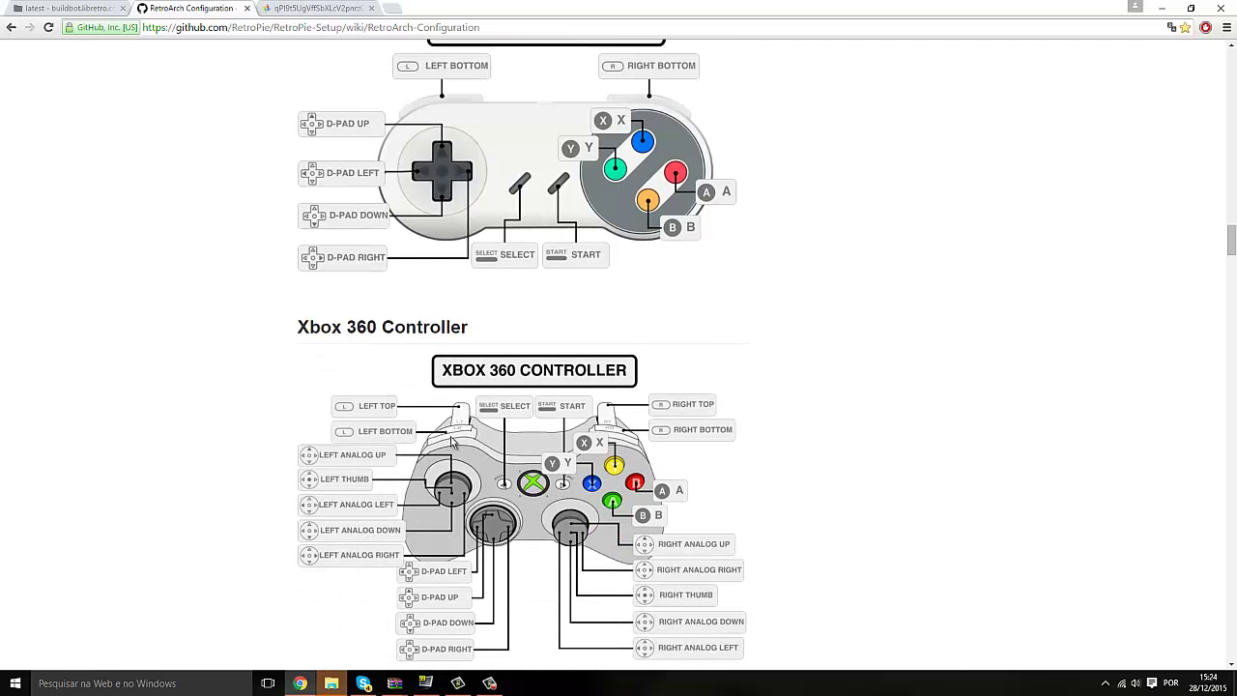
scroll(457, 541, "down", 1)
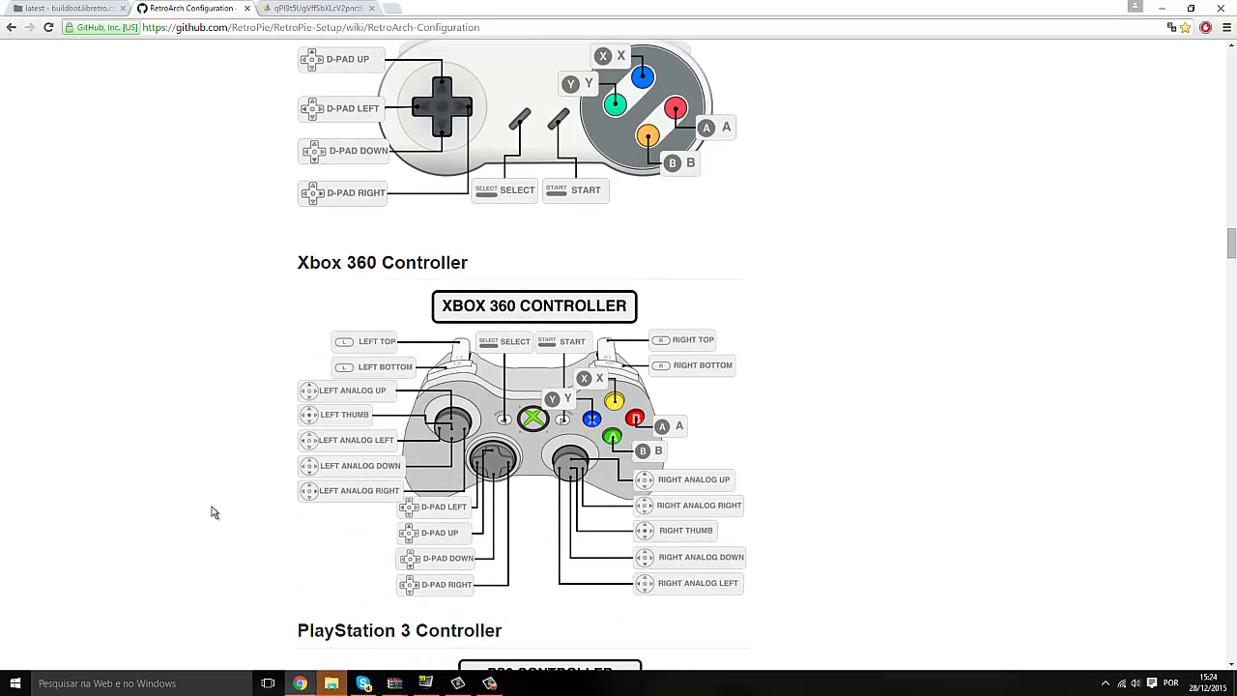
scroll(213, 512, "down", 1)
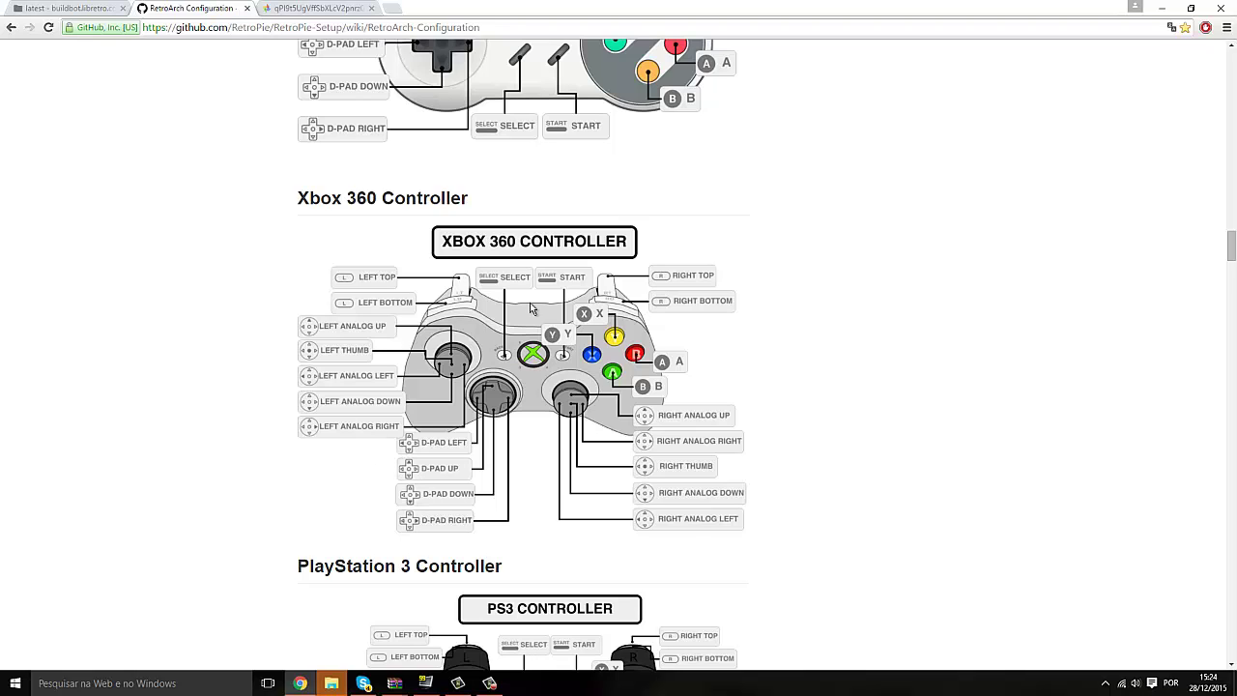
scroll(369, 441, "down", 4)
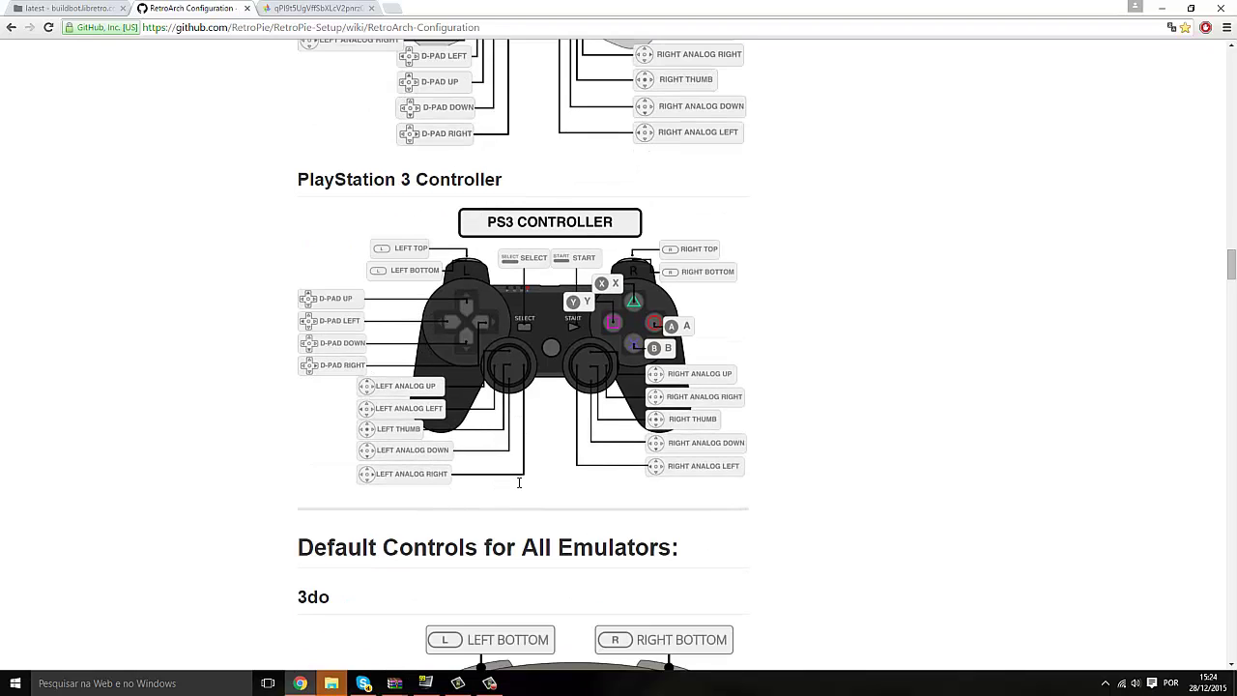
scroll(517, 488, "down", 1)
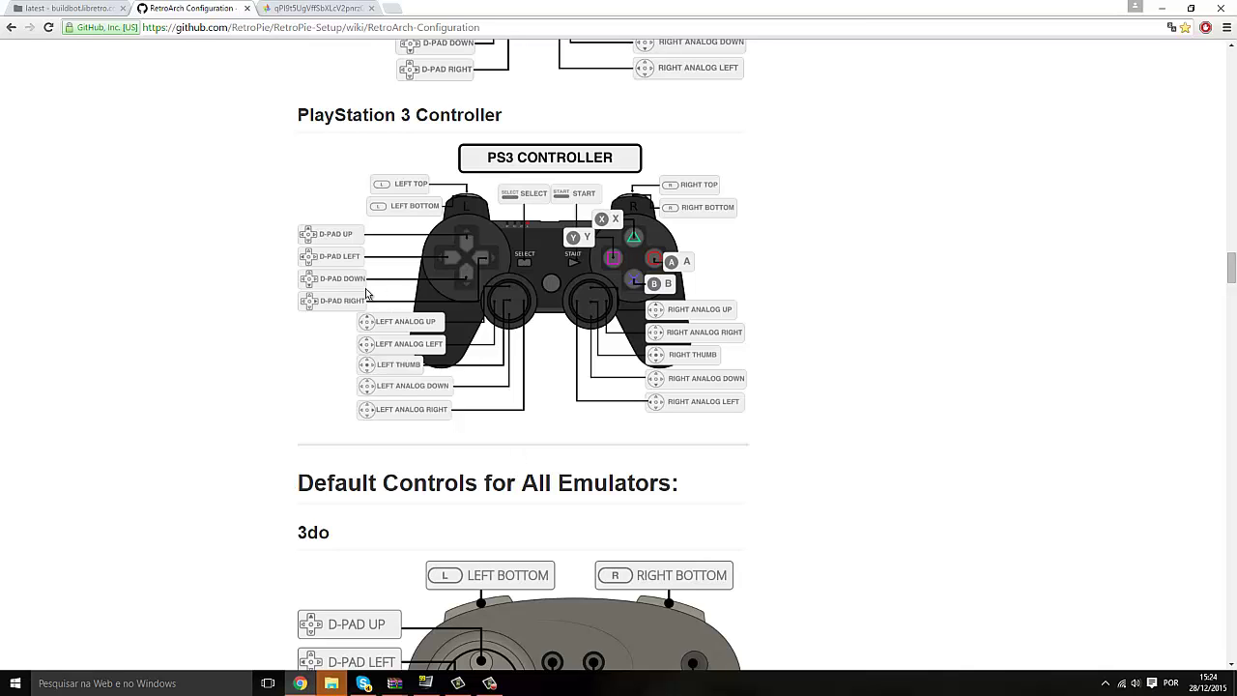
scroll(402, 308, "down", 3)
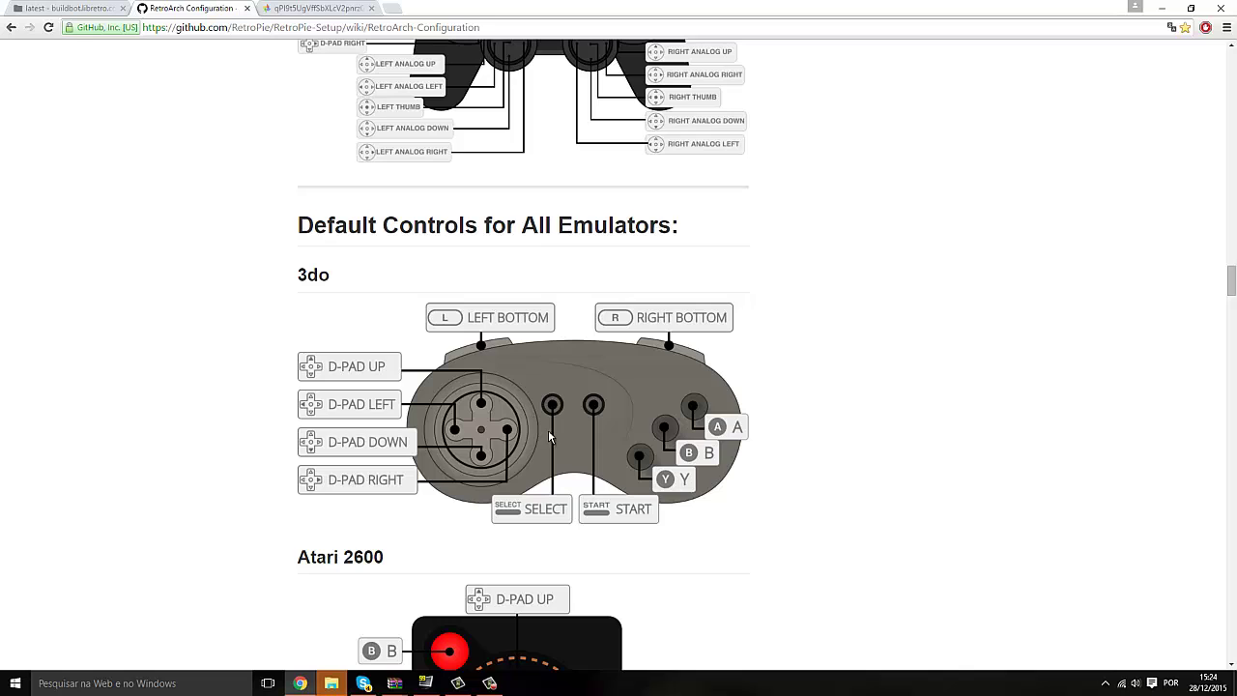
scroll(548, 429, "up", 3)
Step: Switch to File Explorer, open the cores atualizado folder and check the extraction options for the zipped core files
left_click(331, 684)
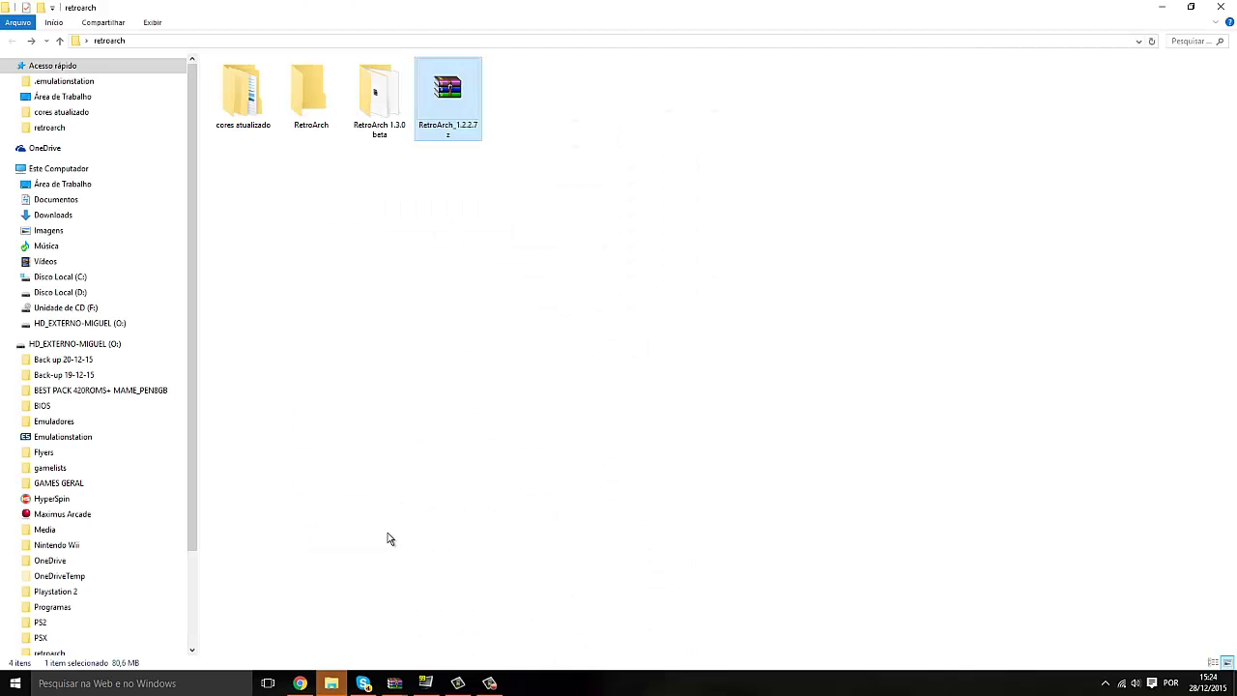
double_click(248, 121)
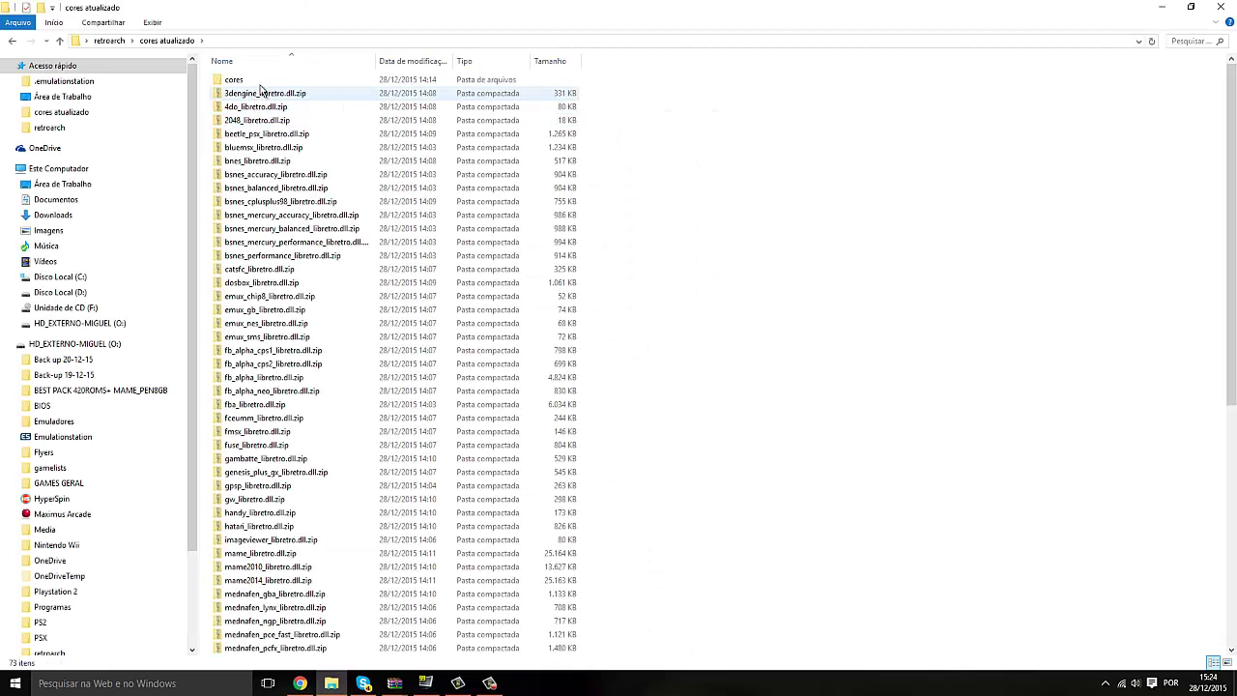
left_click_drag(631, 97, 232, 655)
right_click(287, 89)
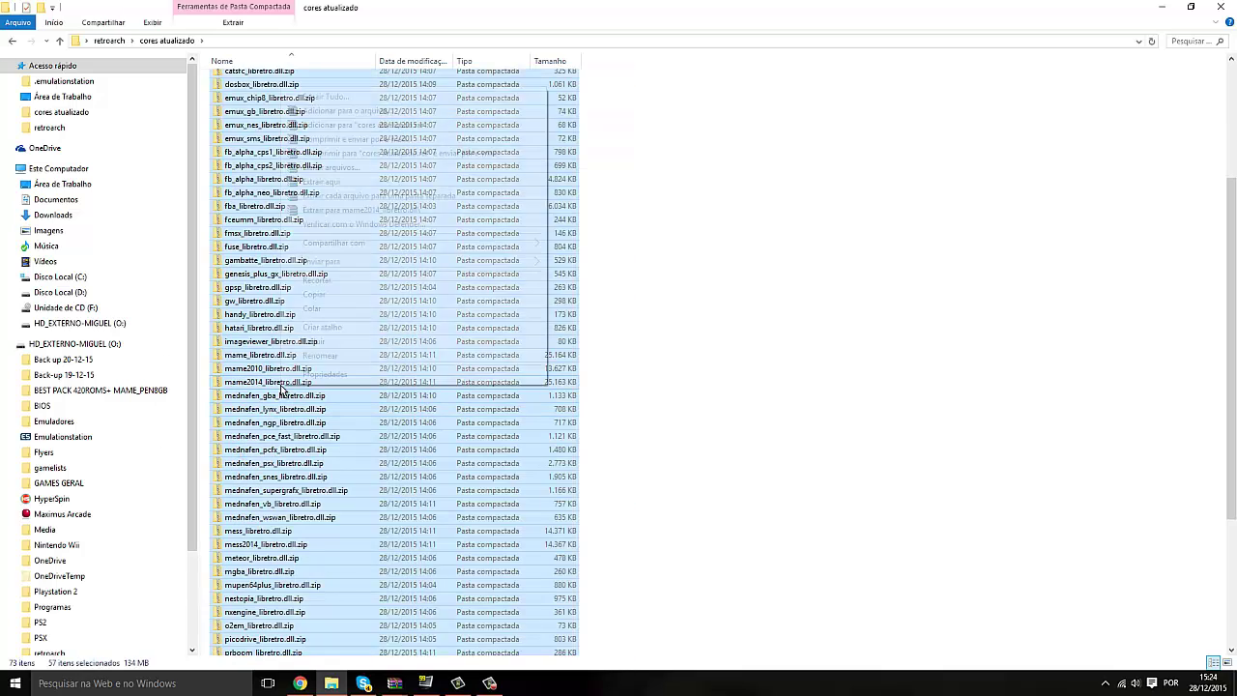
left_click(666, 194)
left_click(666, 193)
scroll(666, 194, "up", 5)
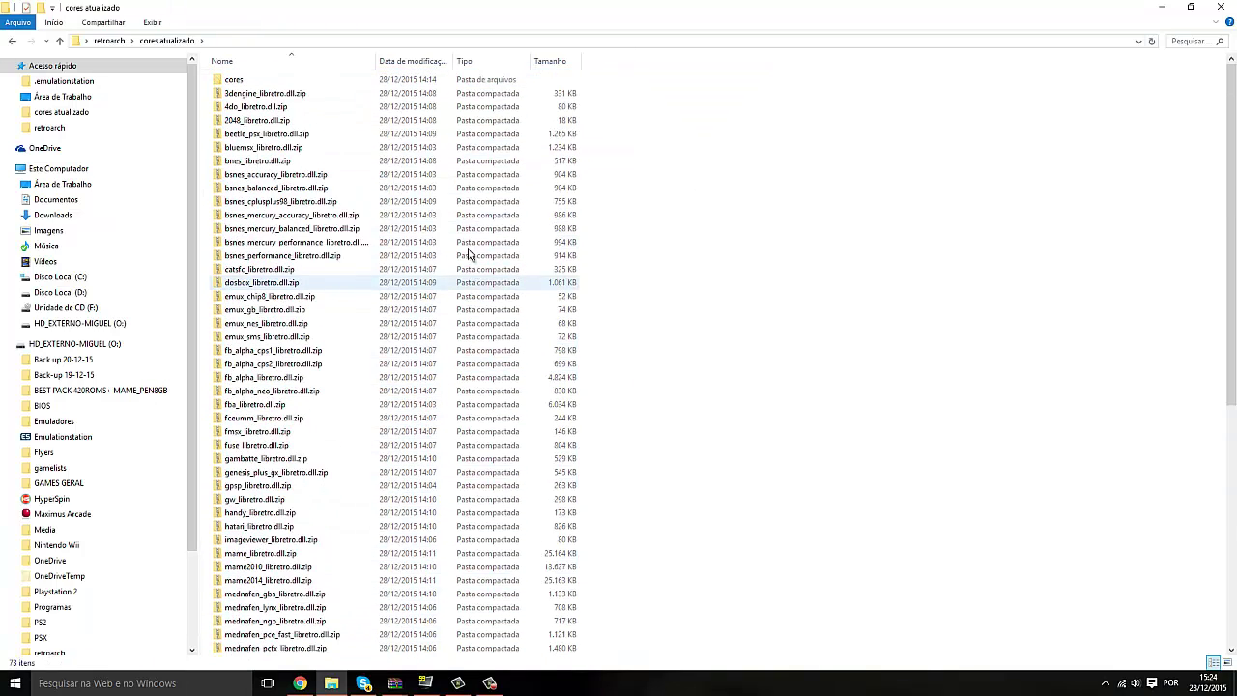
Step: Copy the cores folder with the extracted DLL files from cores atualizado into the RetroArch folder
double_click(292, 83)
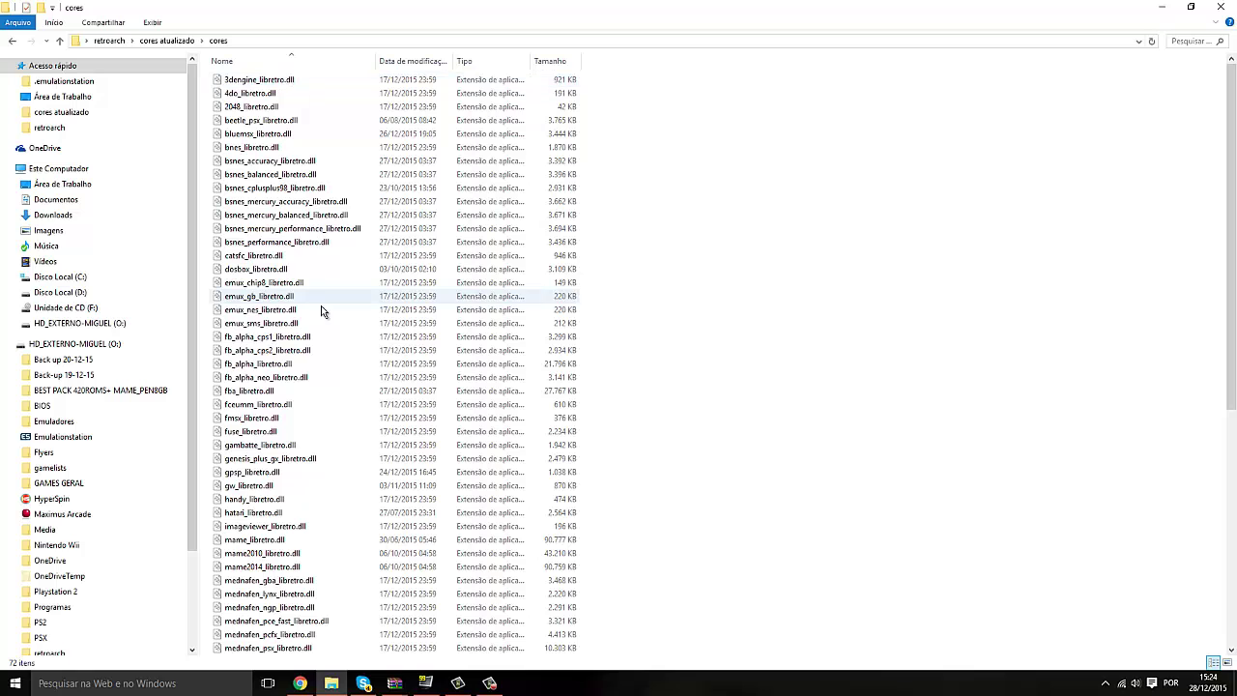
key("alt+Left")
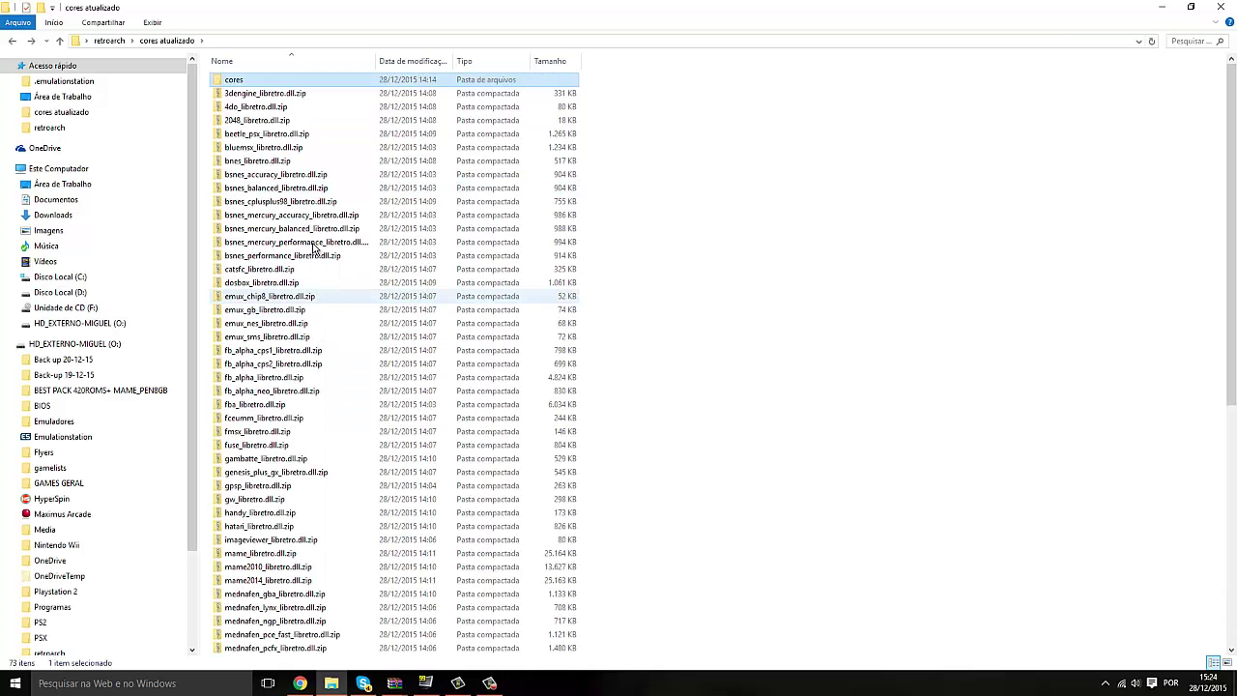
key("alt+Left")
double_click(311, 111)
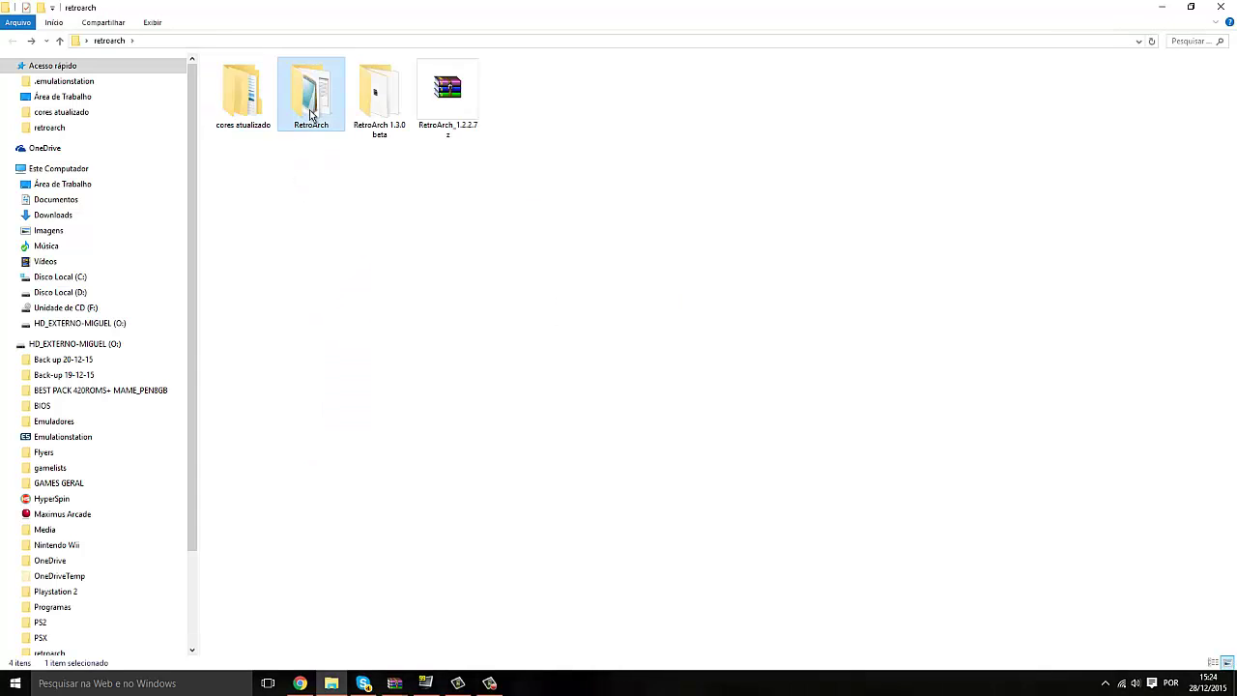
double_click(237, 147)
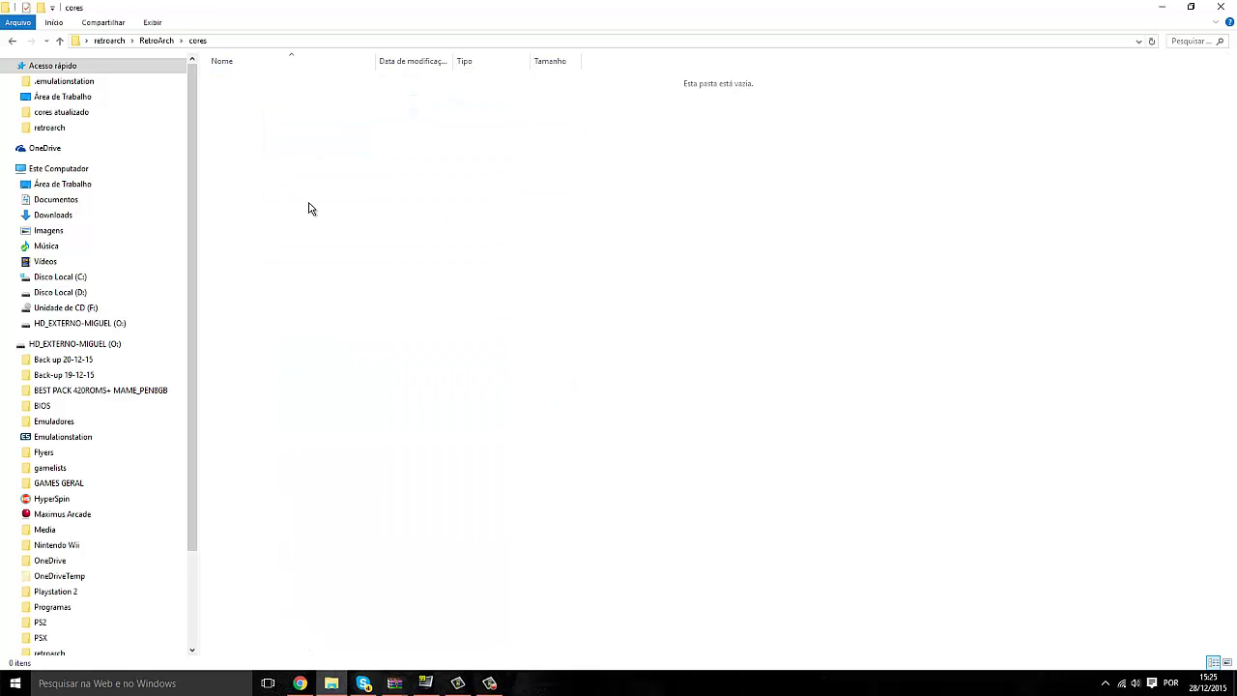
key("alt+Left")
key("ctrl+v")
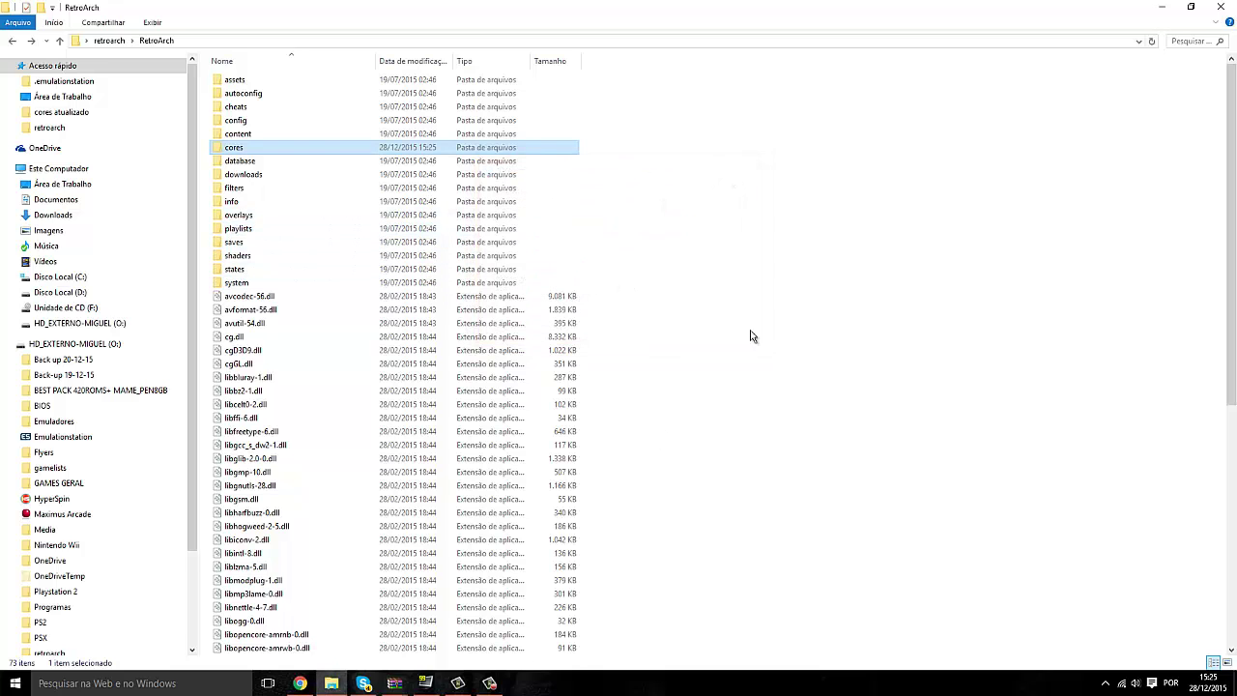
Step: Display the contents of the RetroArch folder as large icons (Ícones grandes)
right_click(699, 177)
mouse_move(820, 218)
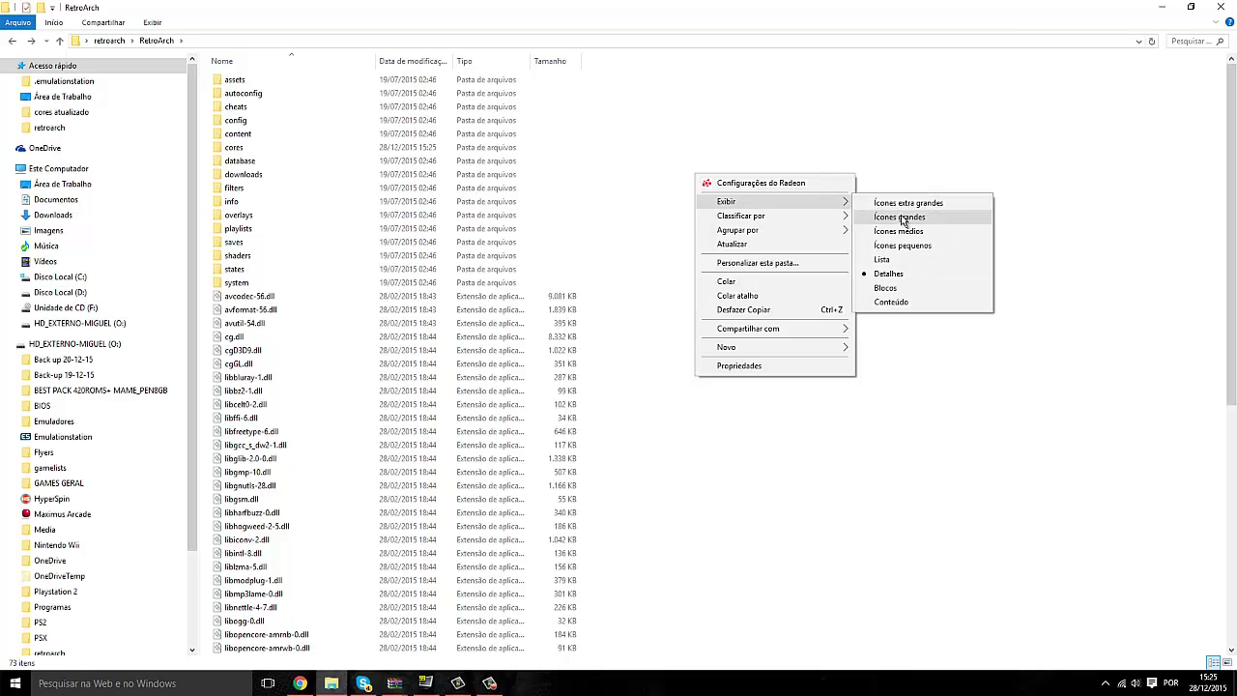
left_click(903, 217)
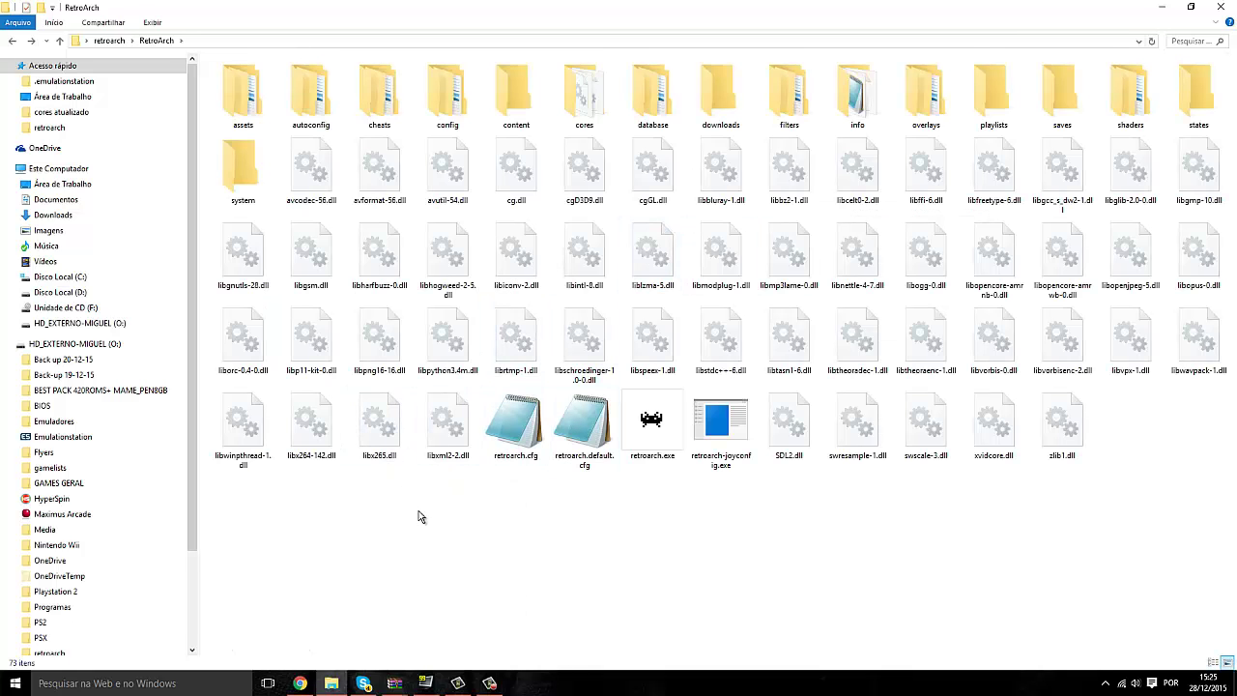
Step: View retroarch.cfg in Notepad, close it and point out retroarch.default.cfg
left_click(521, 447)
double_click(522, 447)
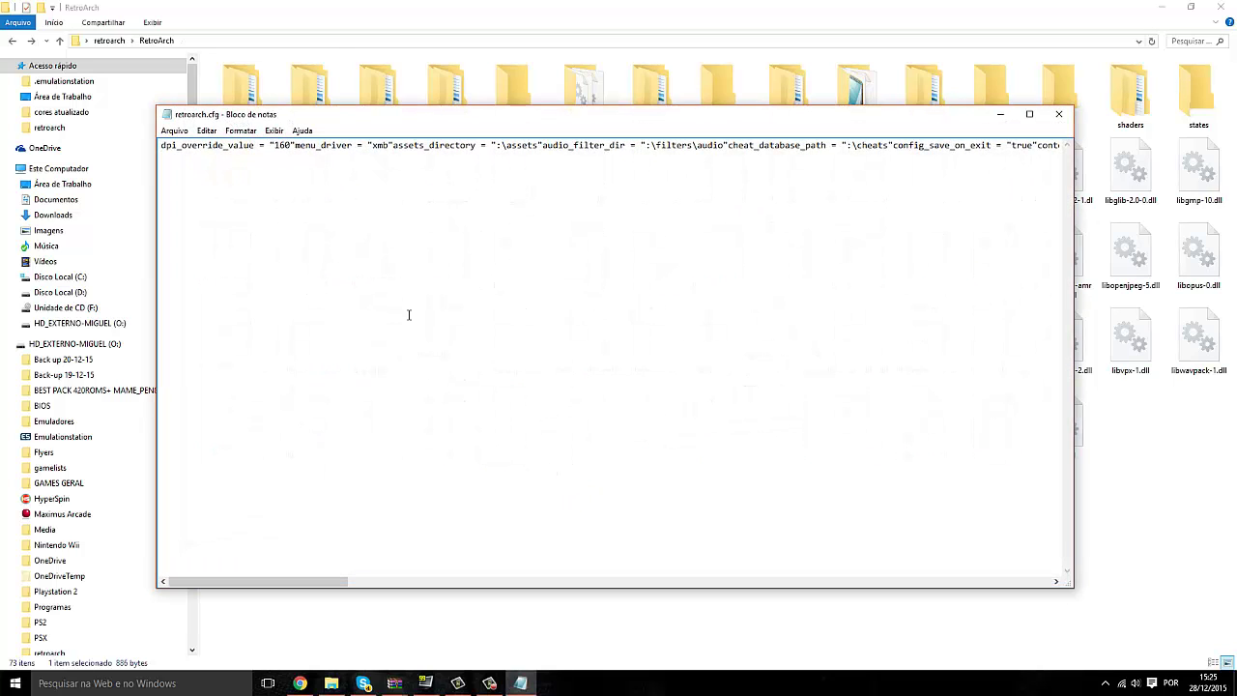
left_click(1058, 114)
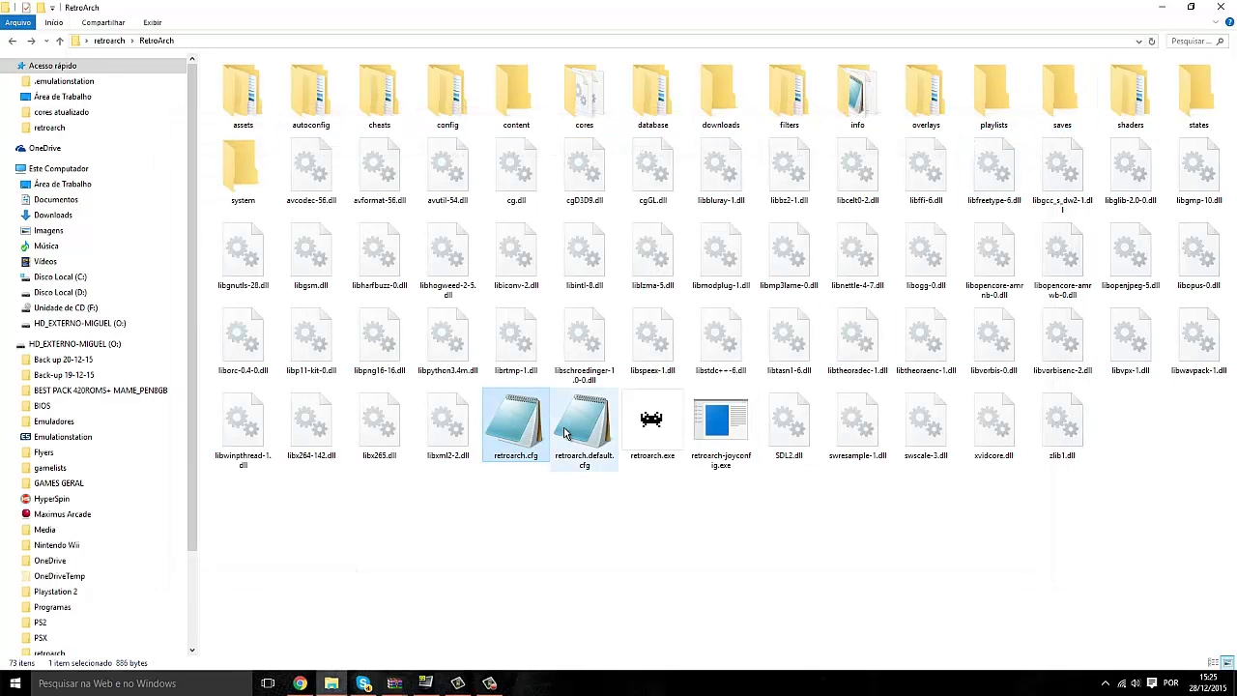
left_click(599, 460)
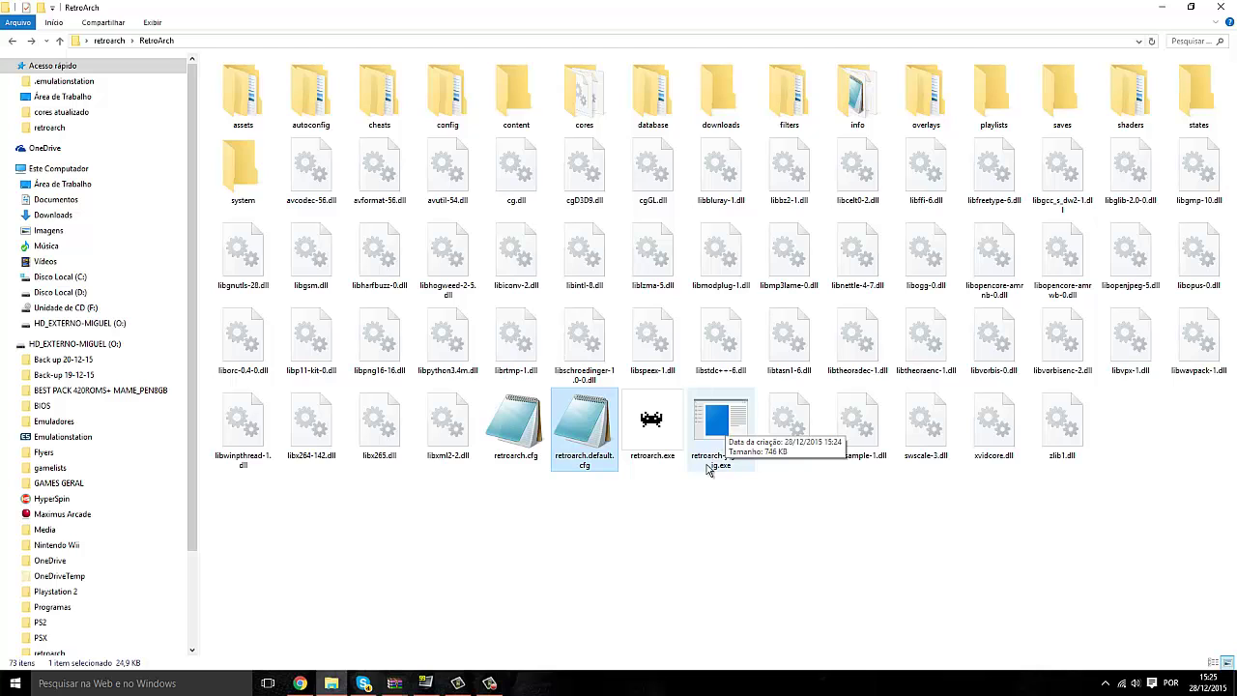
Step: Run retroarch-joyconfig.exe, move its console window clear of the corner and proceed with the joypad configuration
double_click(716, 431)
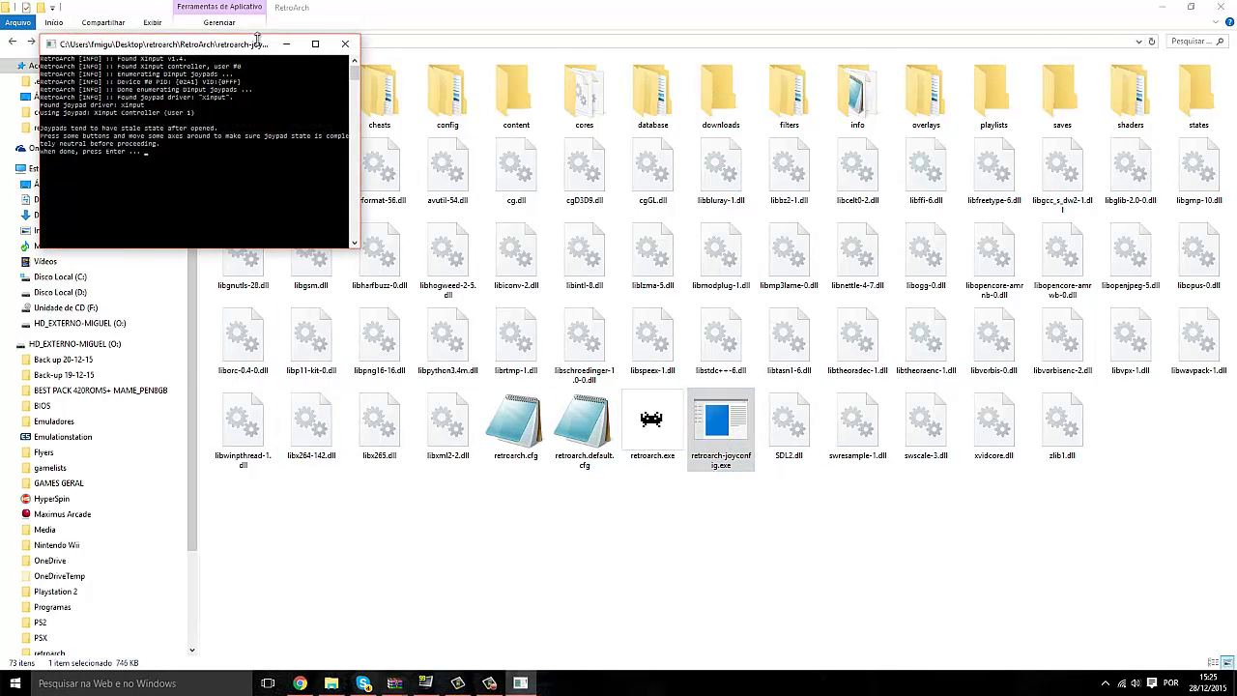
mouse_move(263, 43)
left_mouse_down()
mouse_move(287, 85)
mouse_move(276, 43)
mouse_move(280, 54)
left_mouse_up()
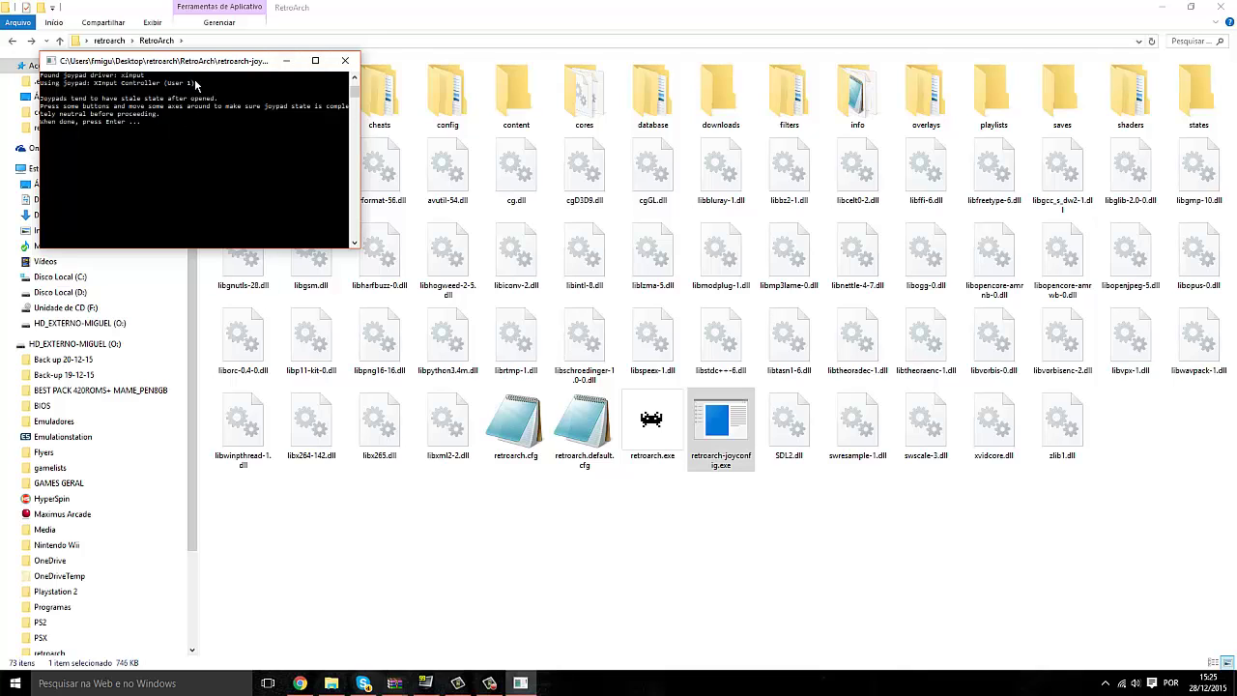
left_click_drag(224, 63, 428, 154)
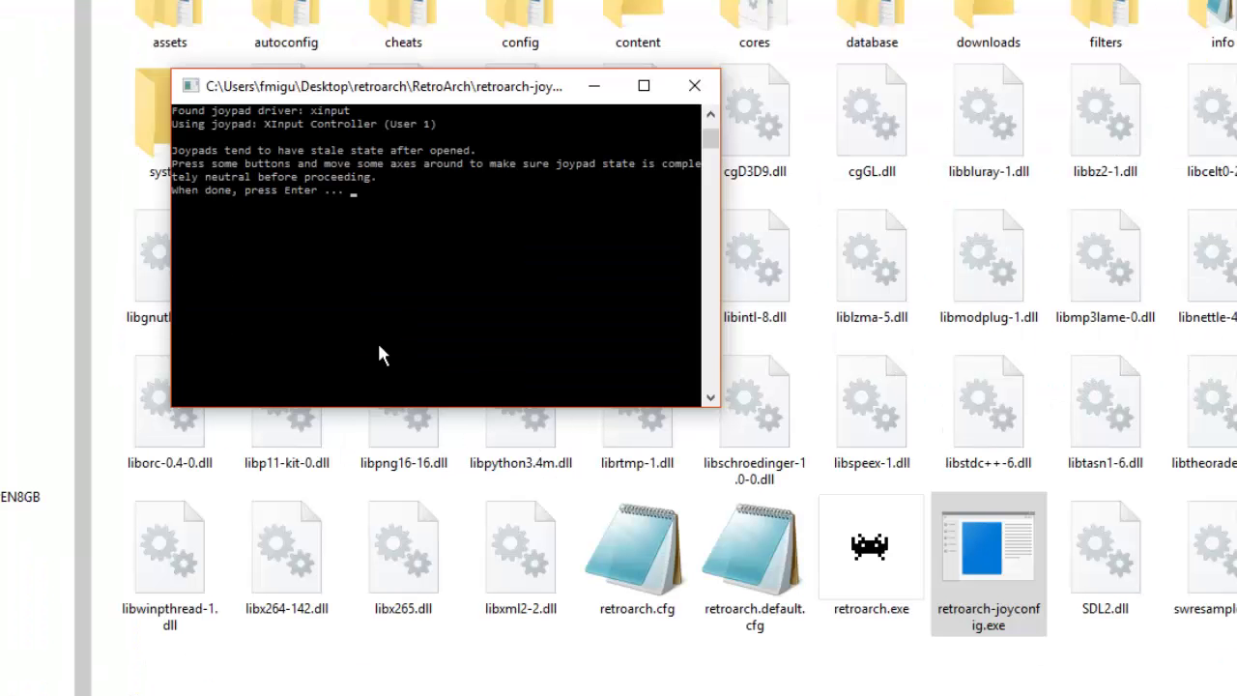
key("Return")
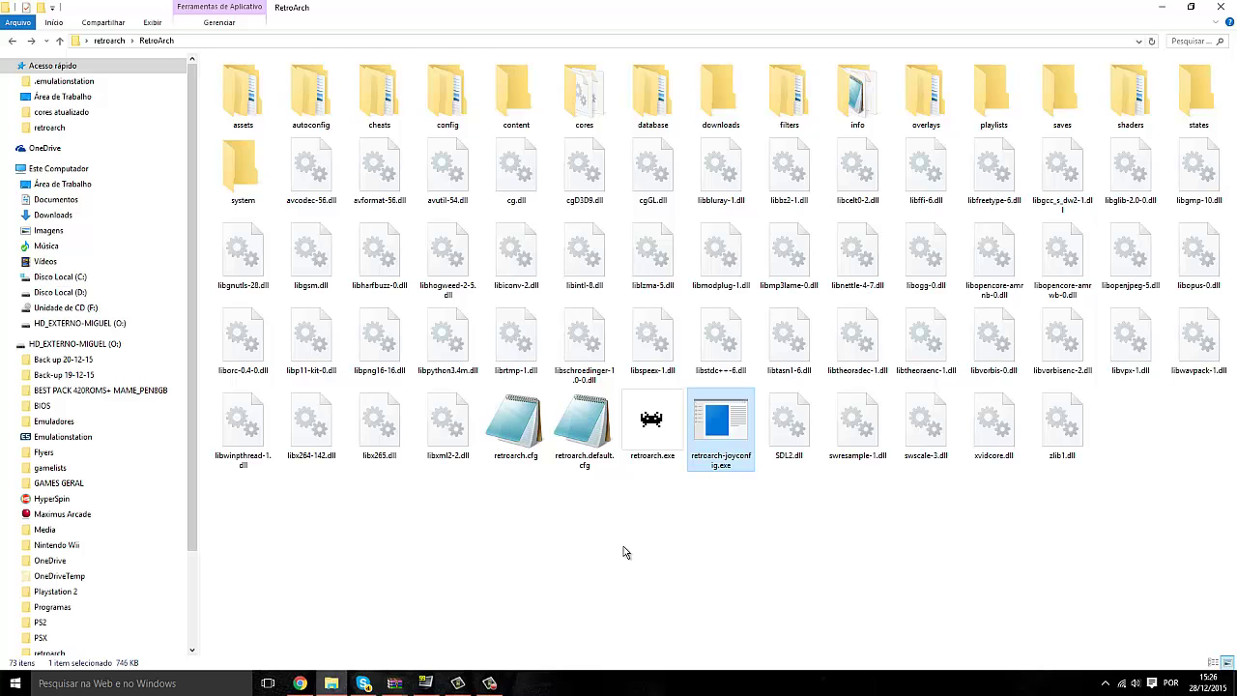
Step: Look through the assets, autoconfig, cheats, config and database subfolders of the RetroArch folder
double_click(255, 87)
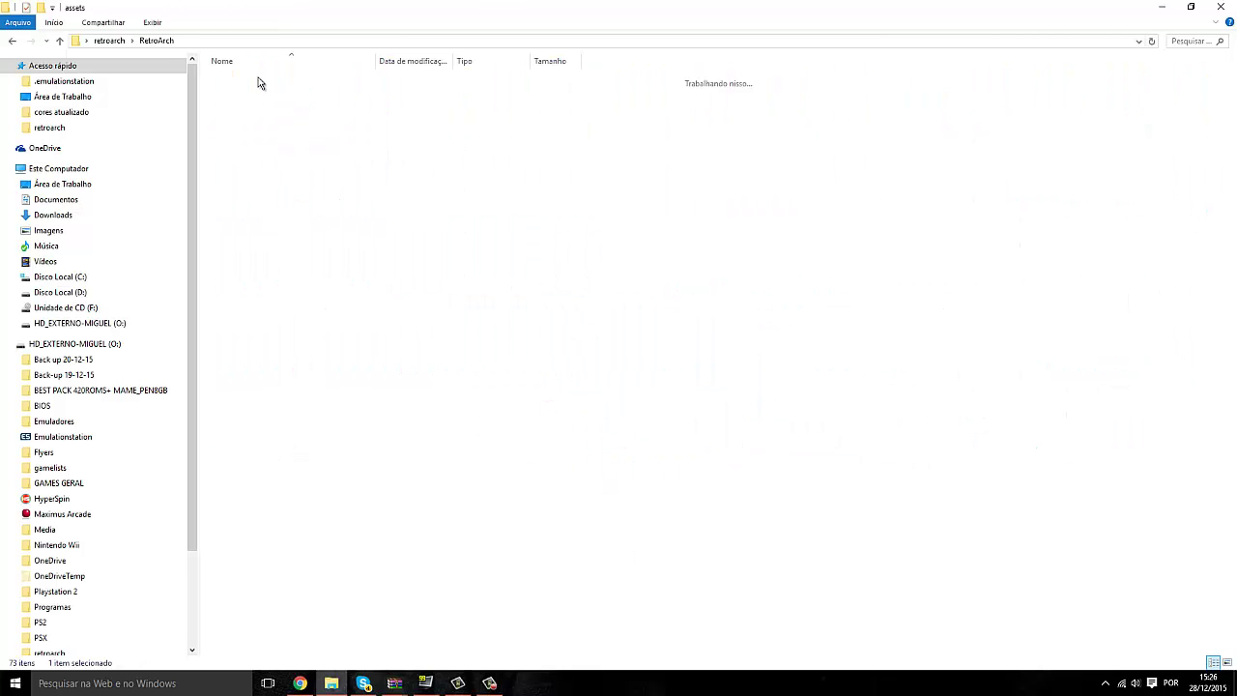
key("BackSpace")
double_click(312, 102)
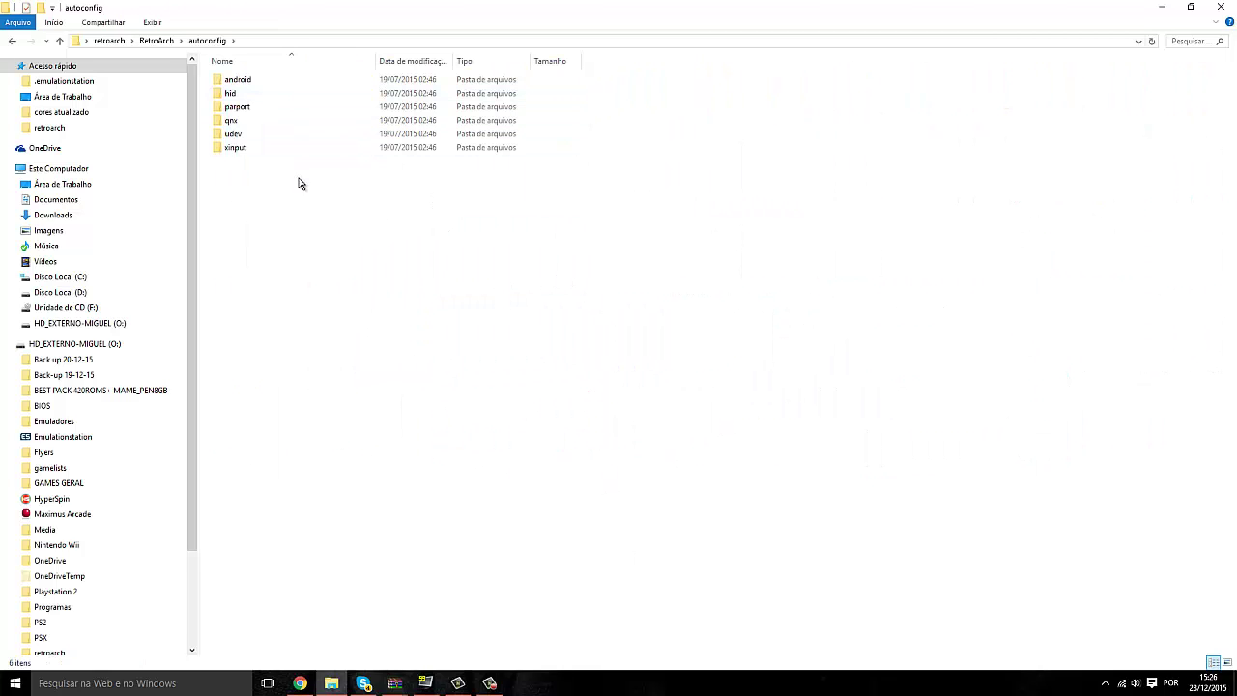
key("BackSpace")
double_click(377, 97)
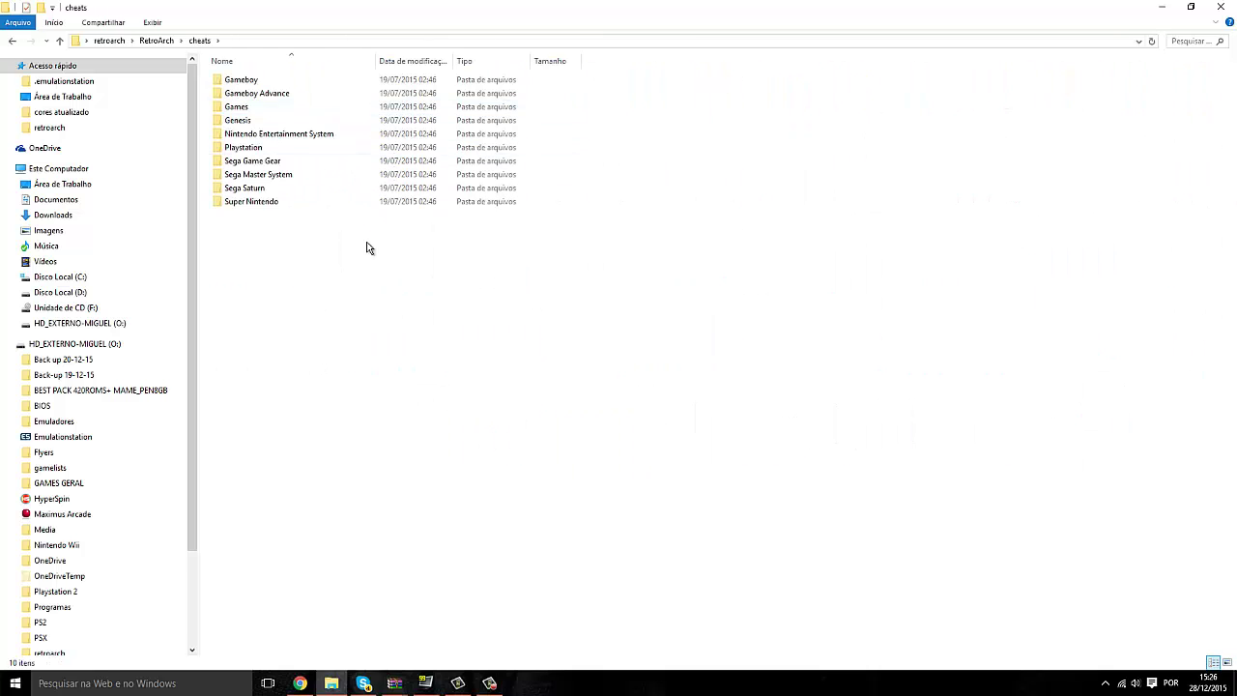
key("BackSpace")
double_click(447, 101)
key("BackSpace")
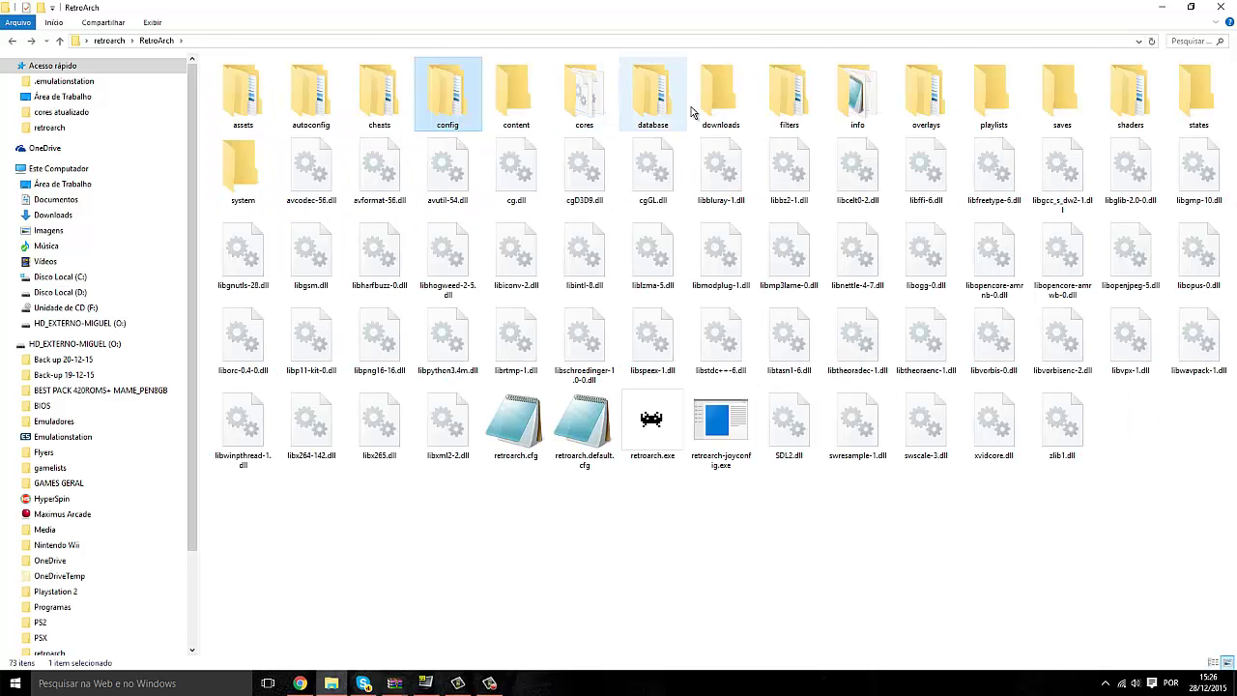
double_click(636, 105)
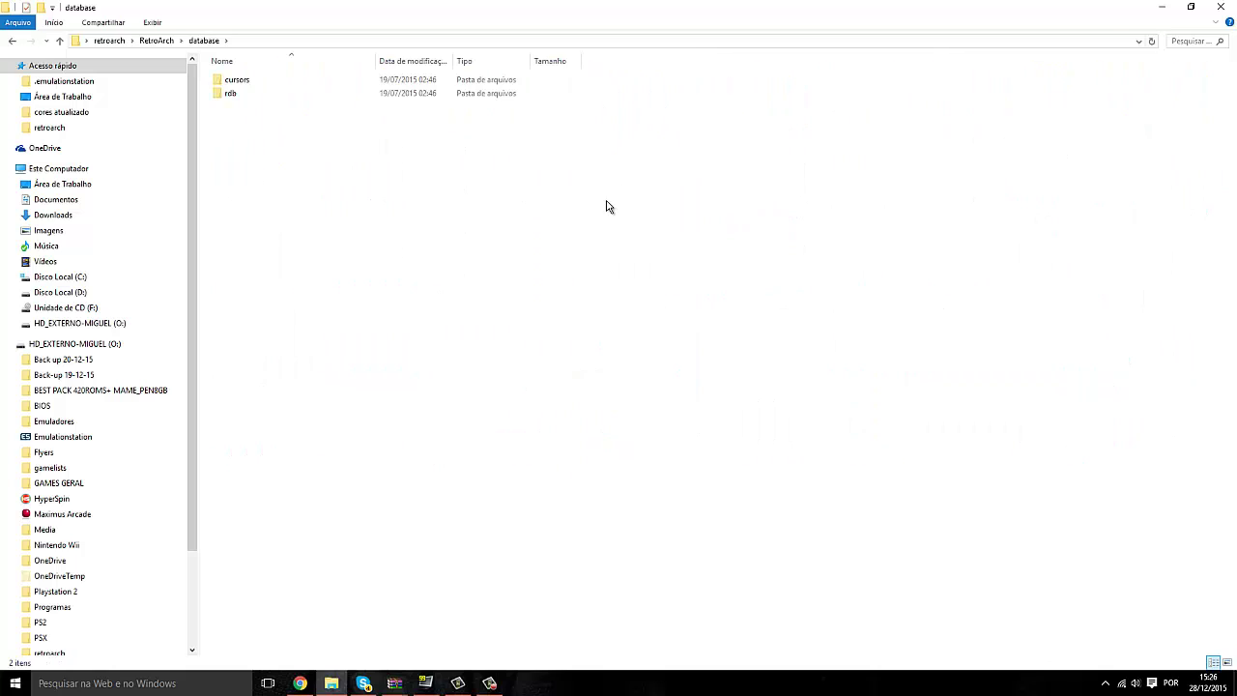
key("BackSpace")
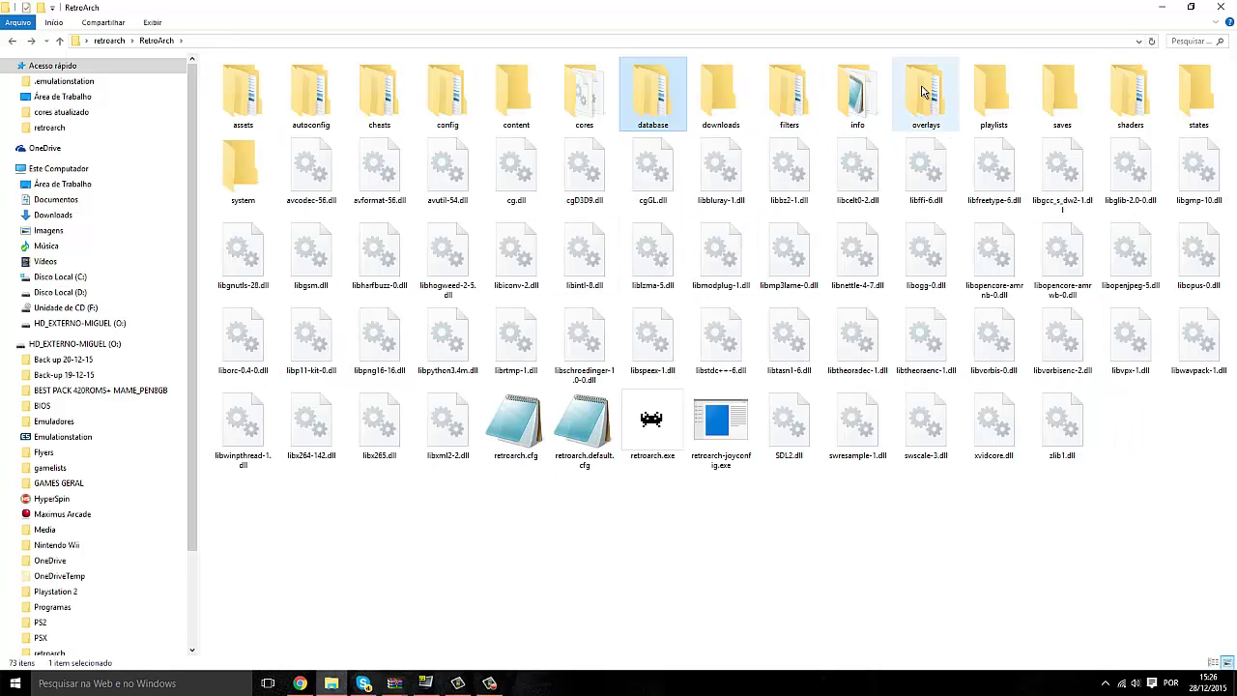
Step: Examine the borders folder inside overlays and view the gb.png border image
double_click(923, 92)
left_click(249, 85)
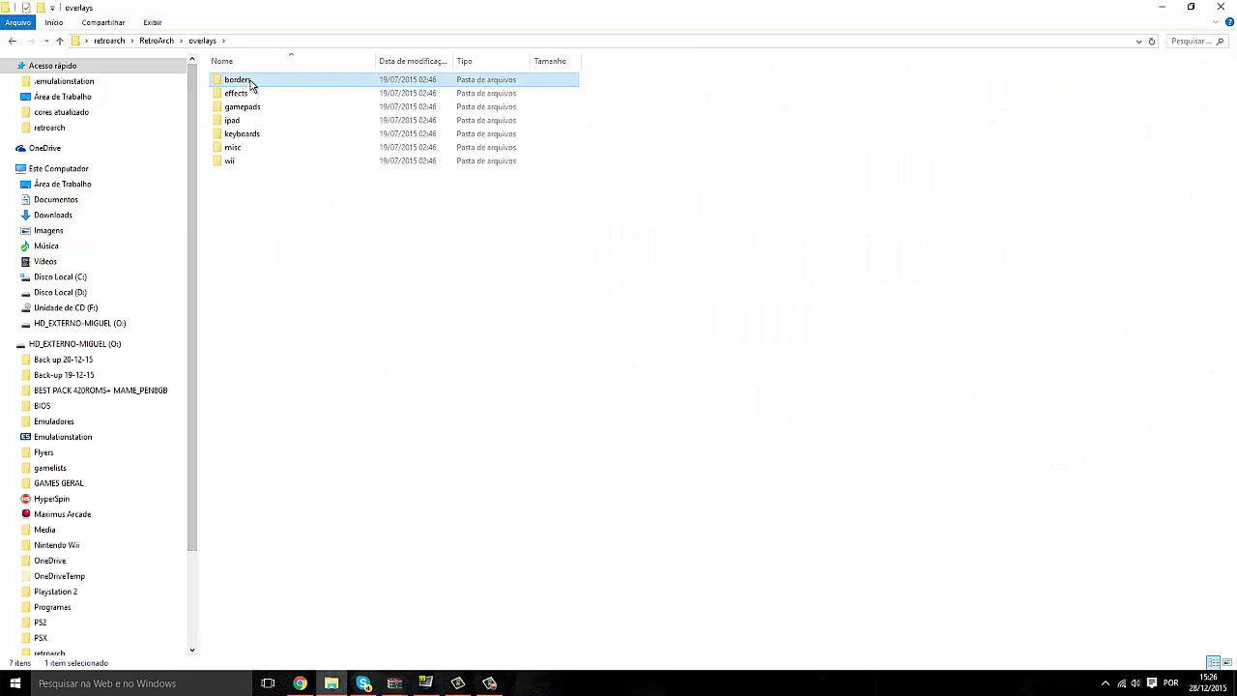
double_click(249, 85)
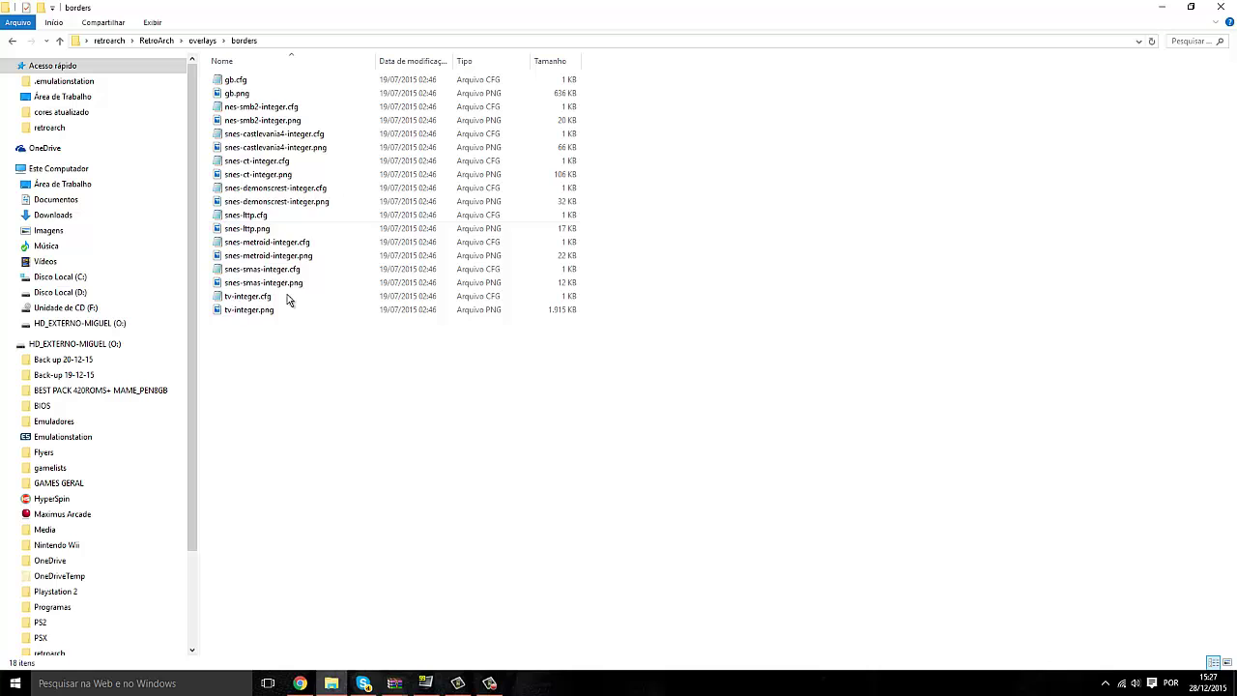
double_click(237, 93)
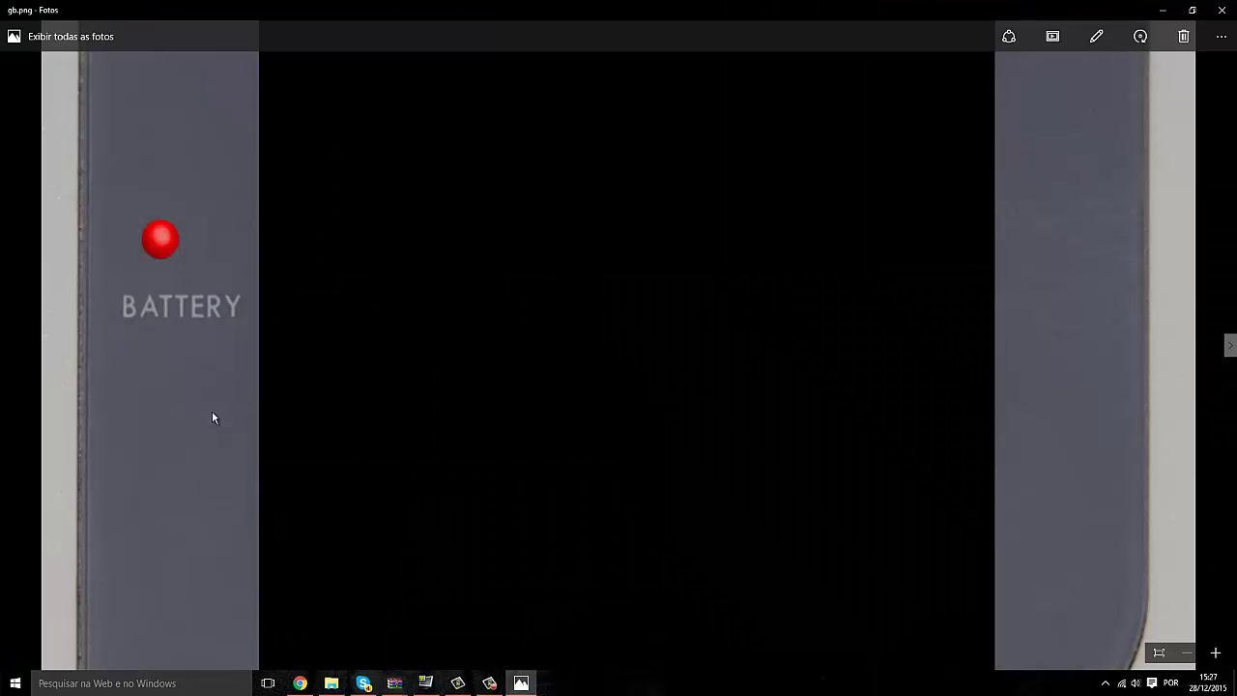
left_click(1222, 10)
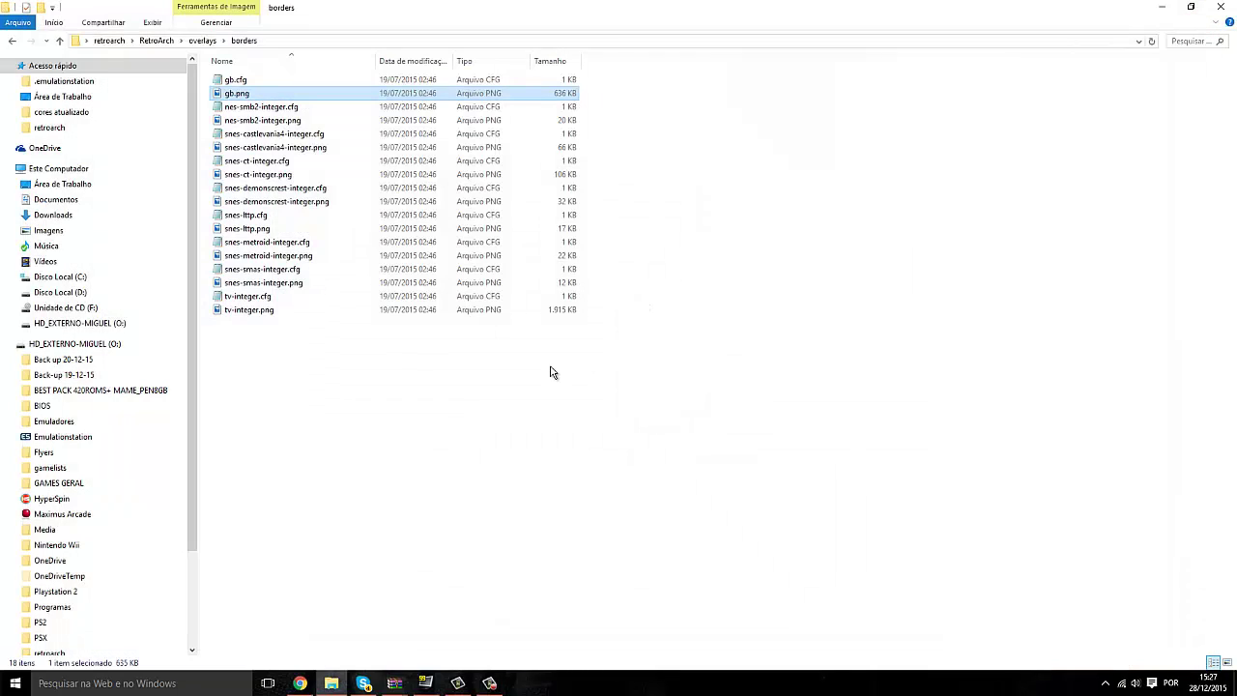
key("BackSpace")
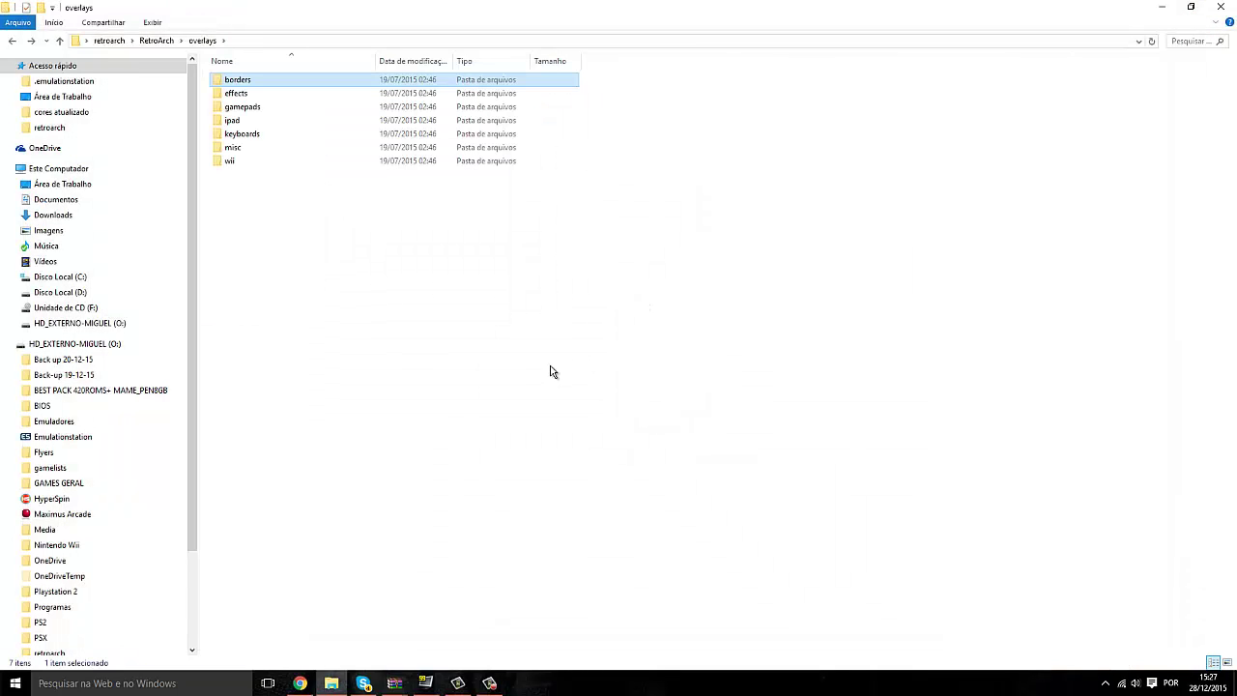
Step: Look inside the shaders folder and its shaders_cg subfolder, and return to the main RetroArch folder
key("BackSpace")
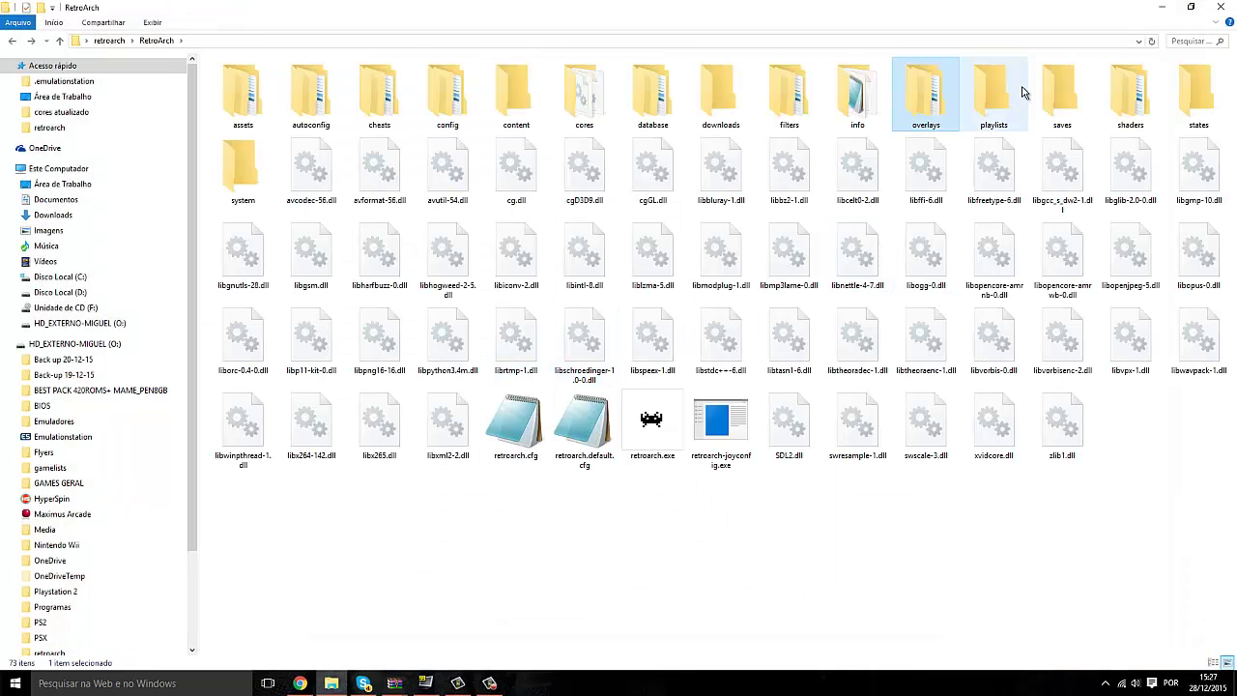
double_click(1128, 95)
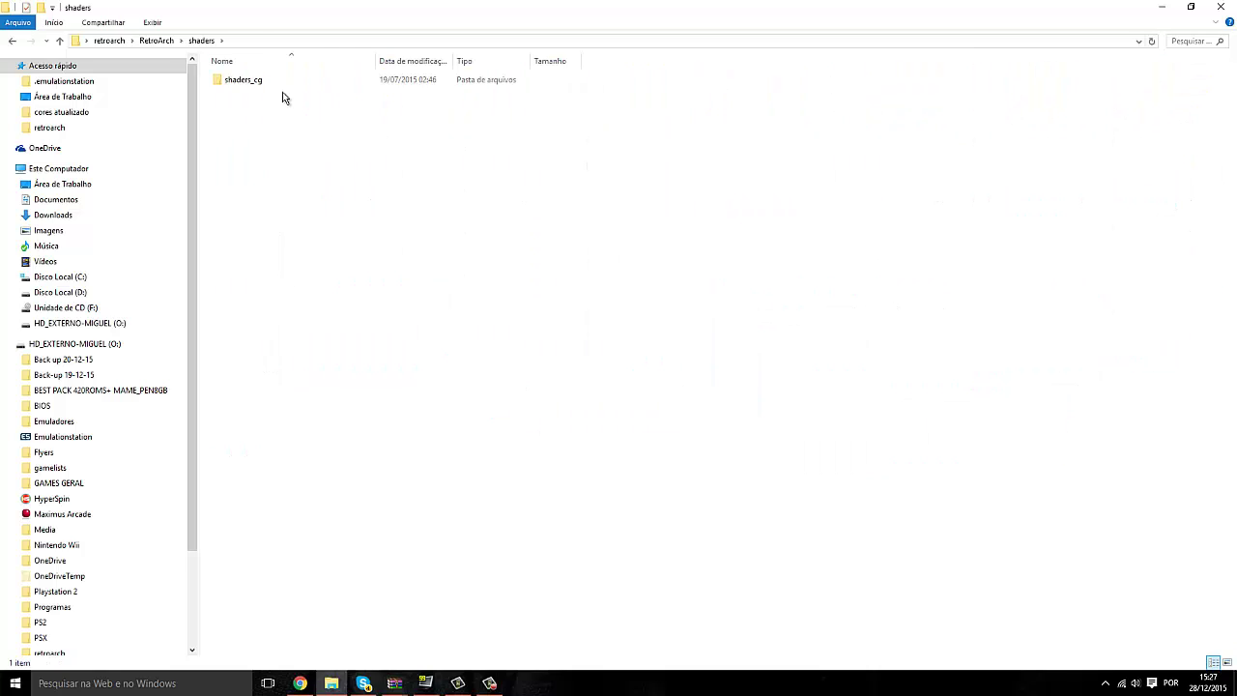
double_click(242, 81)
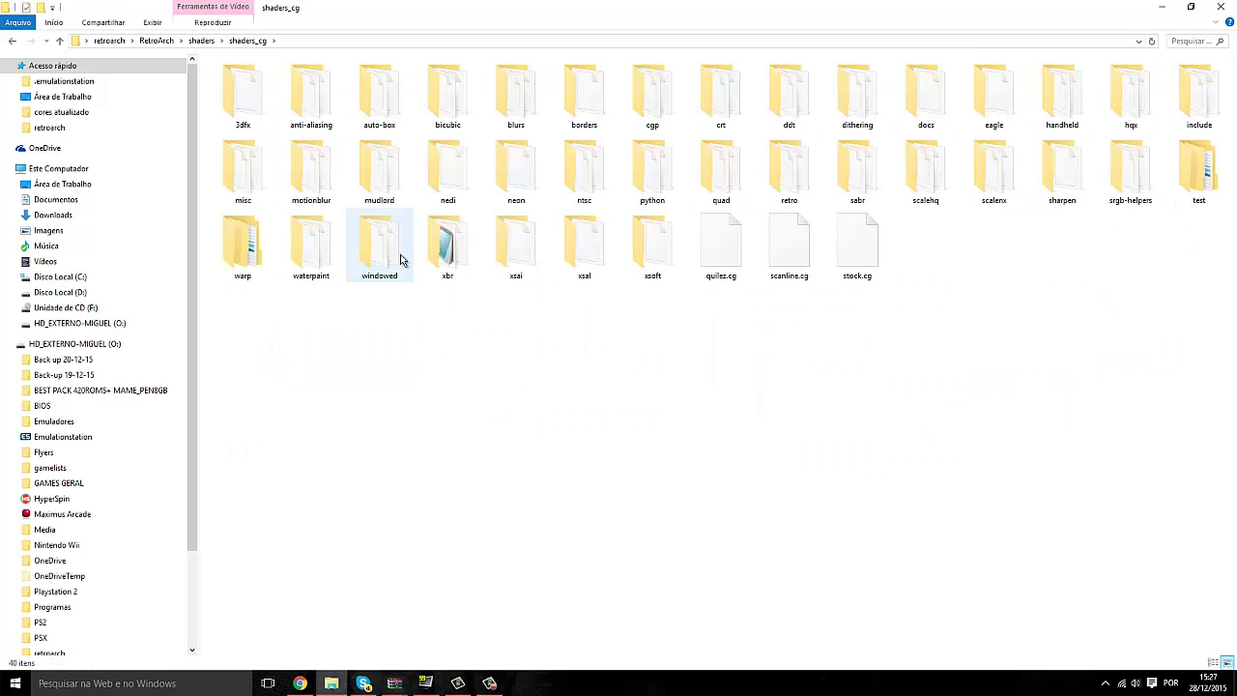
key("BackSpace")
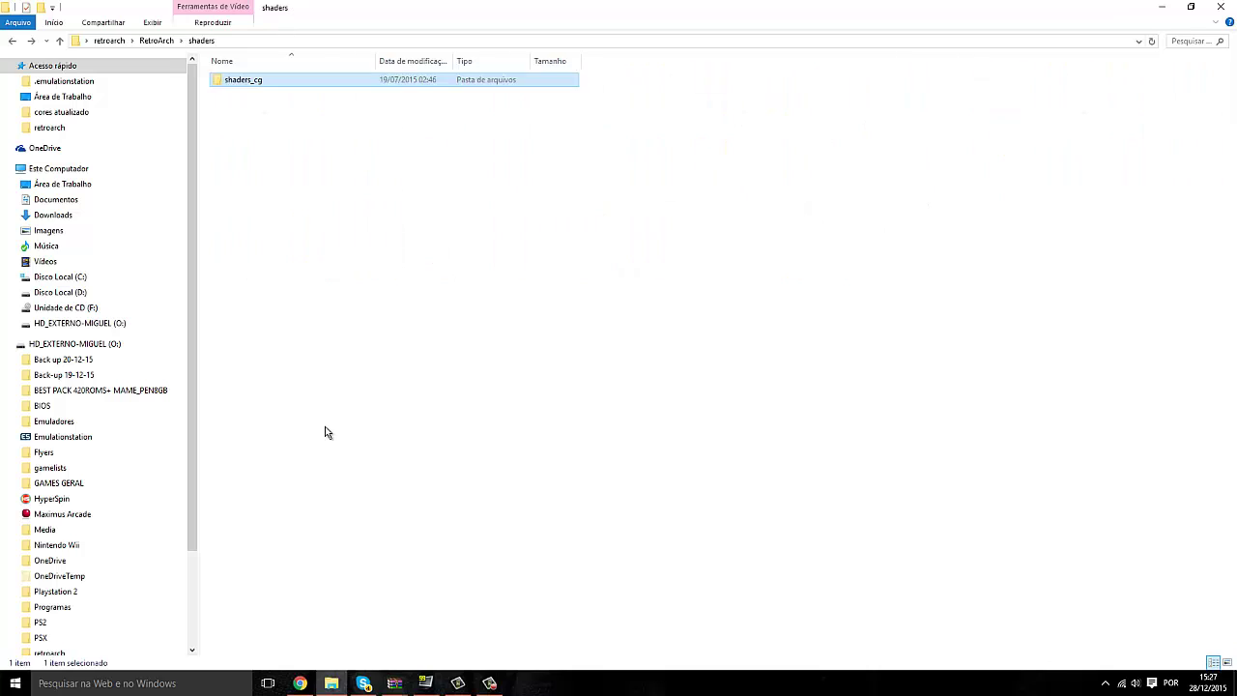
key("BackSpace")
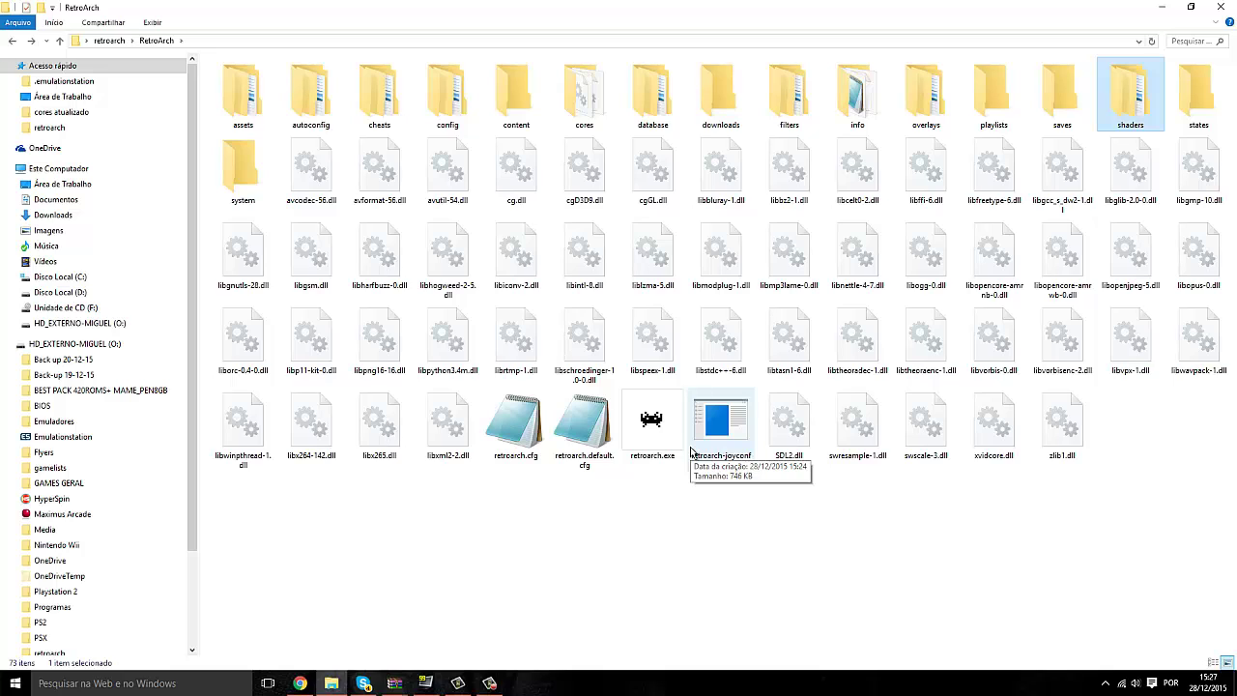
Step: Close the leftover archive program window and launch retroarch.exe in full screen
right_click(393, 677)
left_click(391, 662)
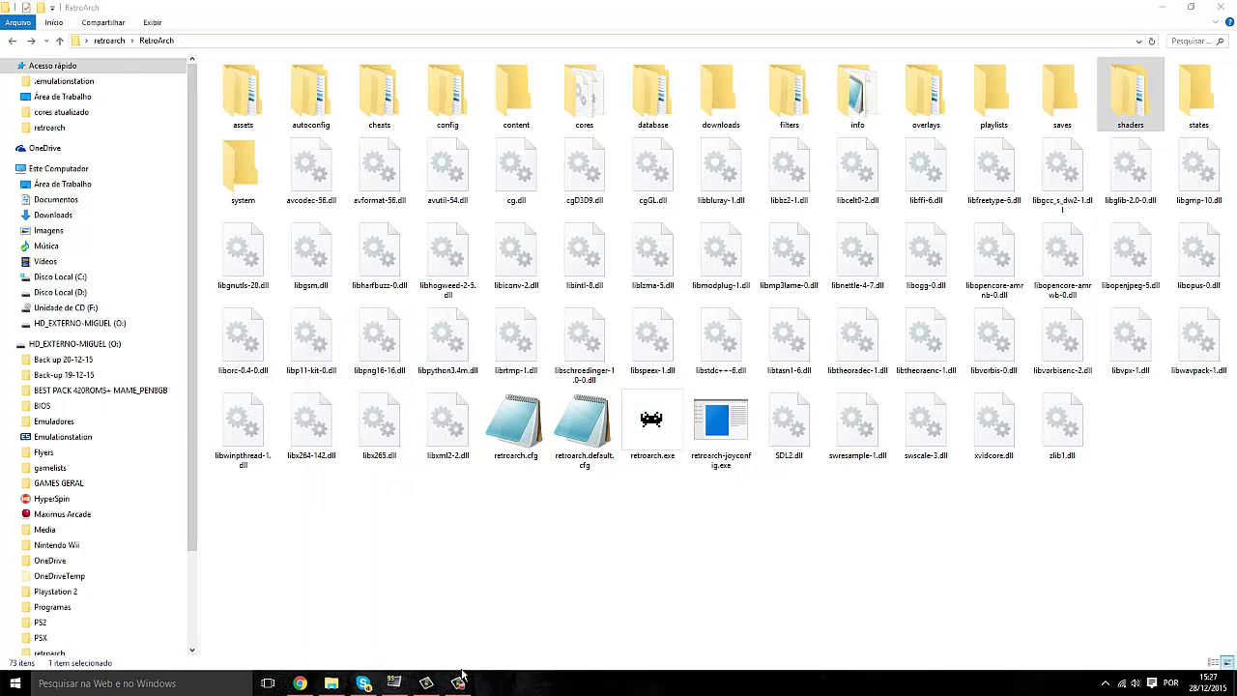
double_click(647, 425)
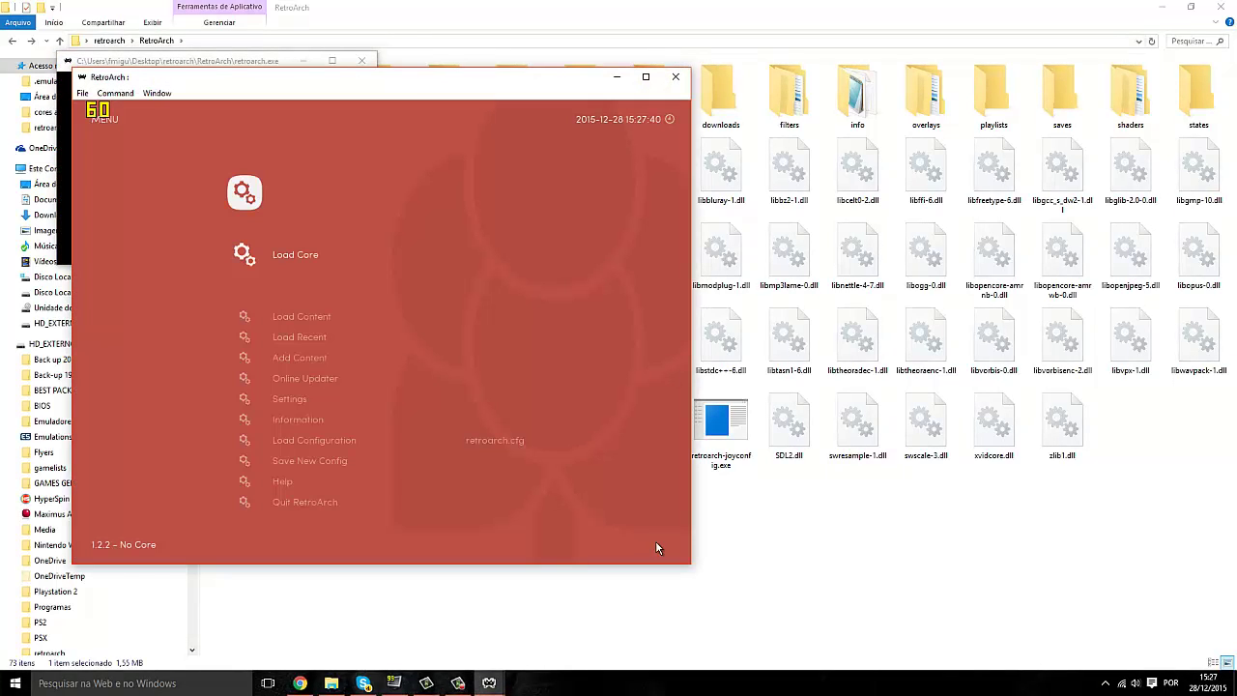
key("f")
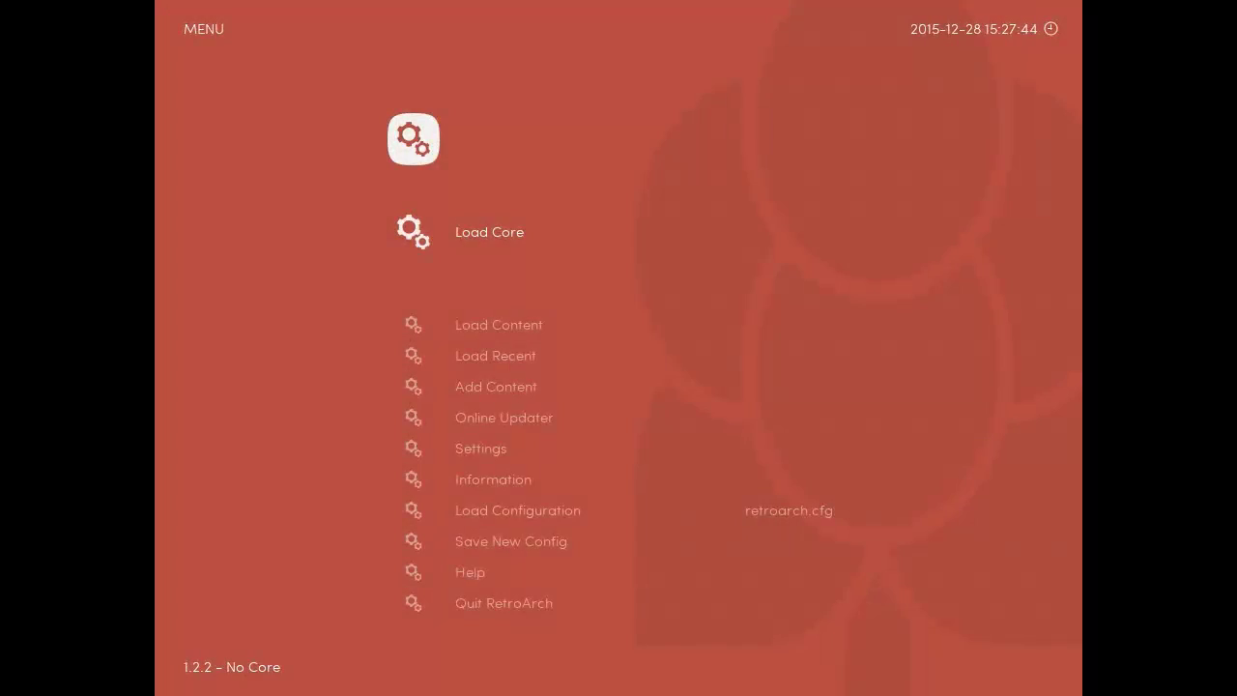
Step: Look through the first main menu entries, from Load Core to Load Recent
key("Down")
key("Down")
key("Up")
key("Up")
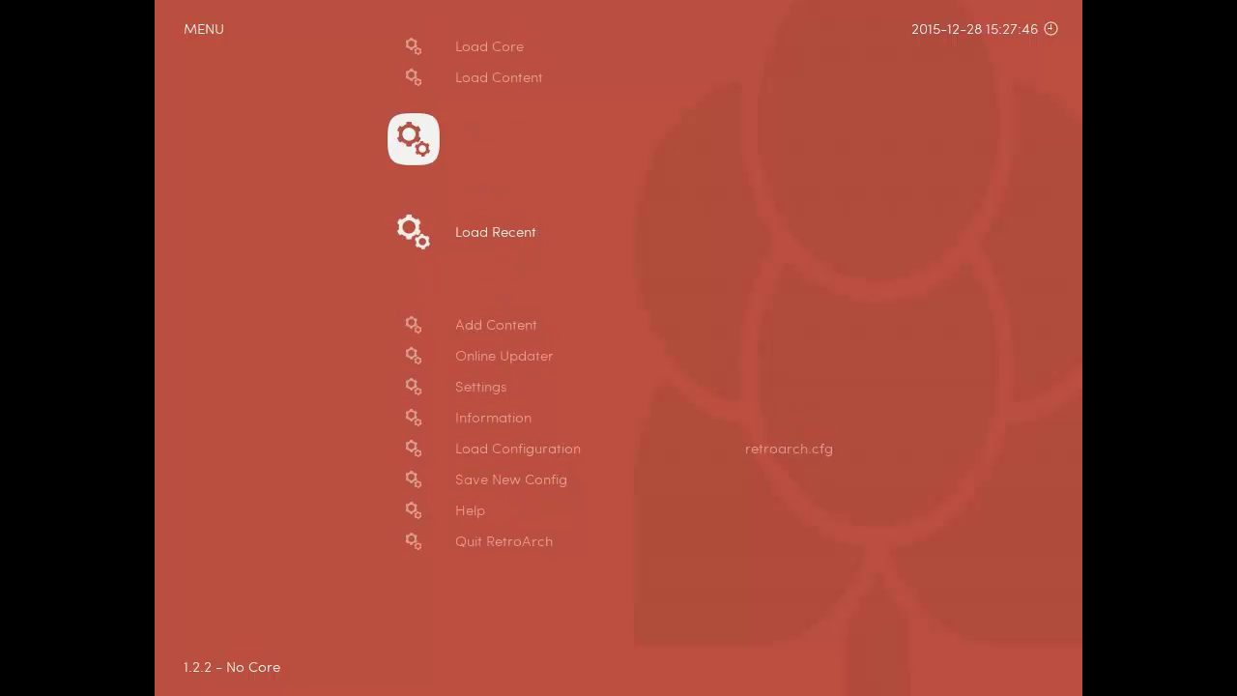
key("Up")
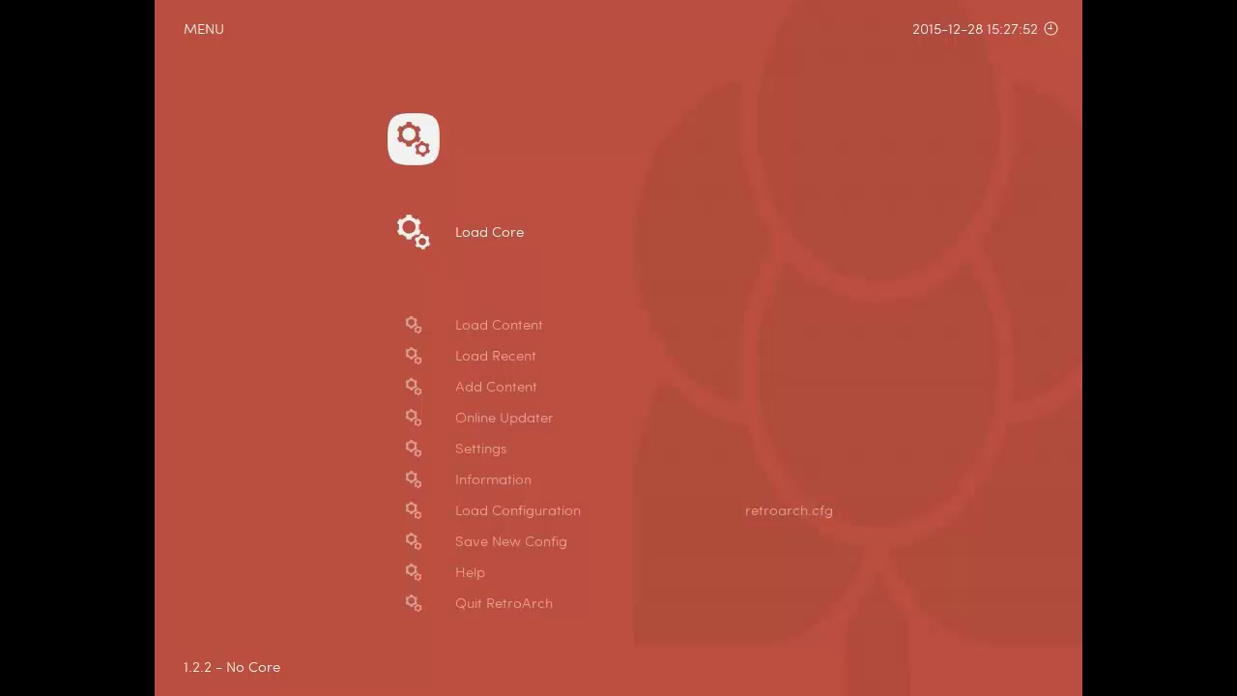
key("Down")
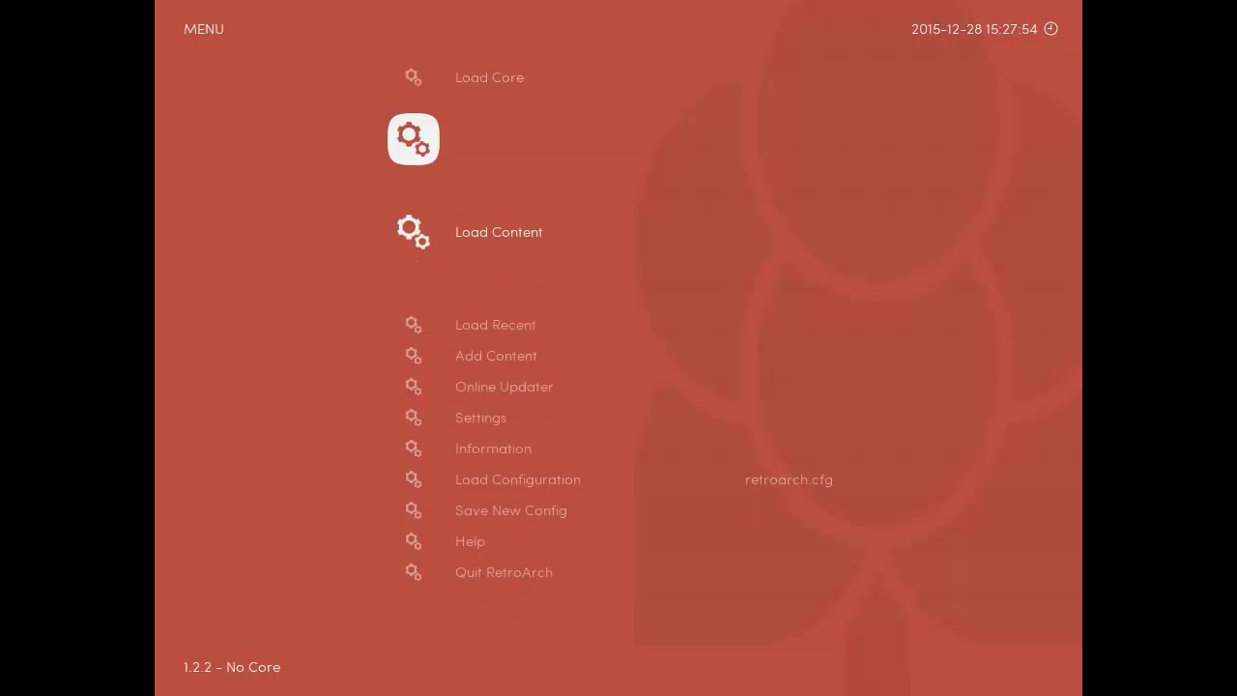
key("Down")
key("Up")
key("Up")
Step: Set the interface language to Português in the User settings
key("Down")
key("Down")
key("Down")
key("Down")
key("Down")
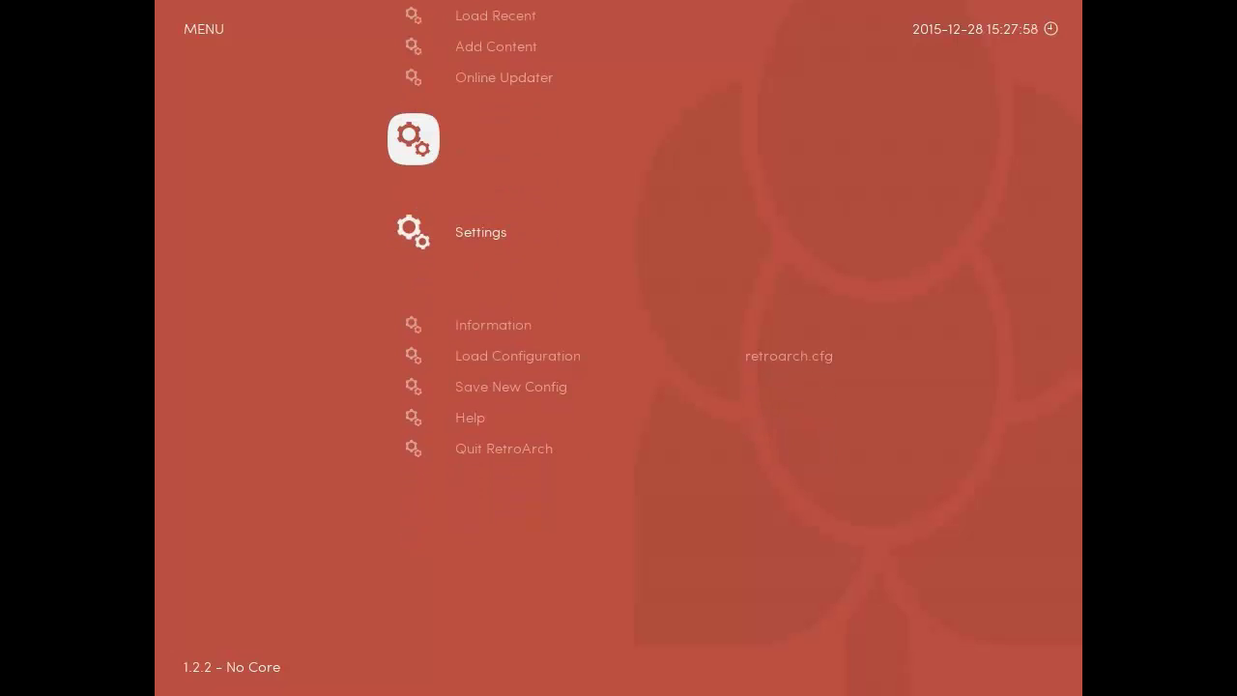
key("Return")
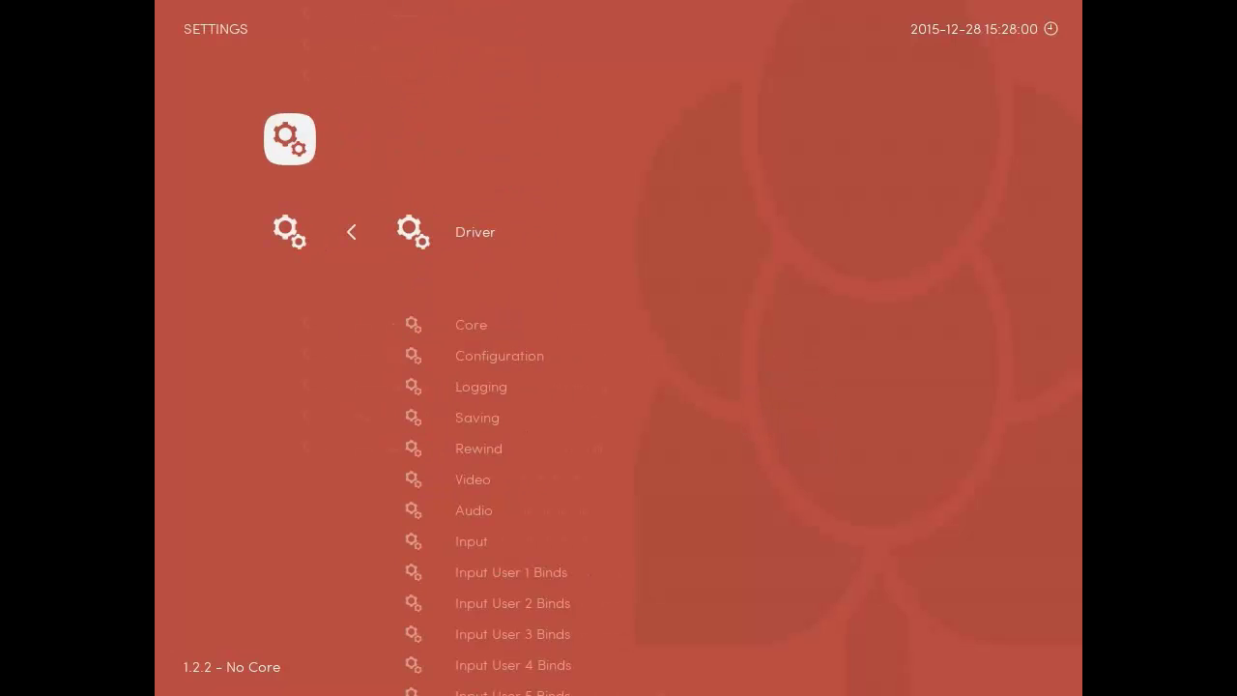
key("Up")
key("Up")
key("Up")
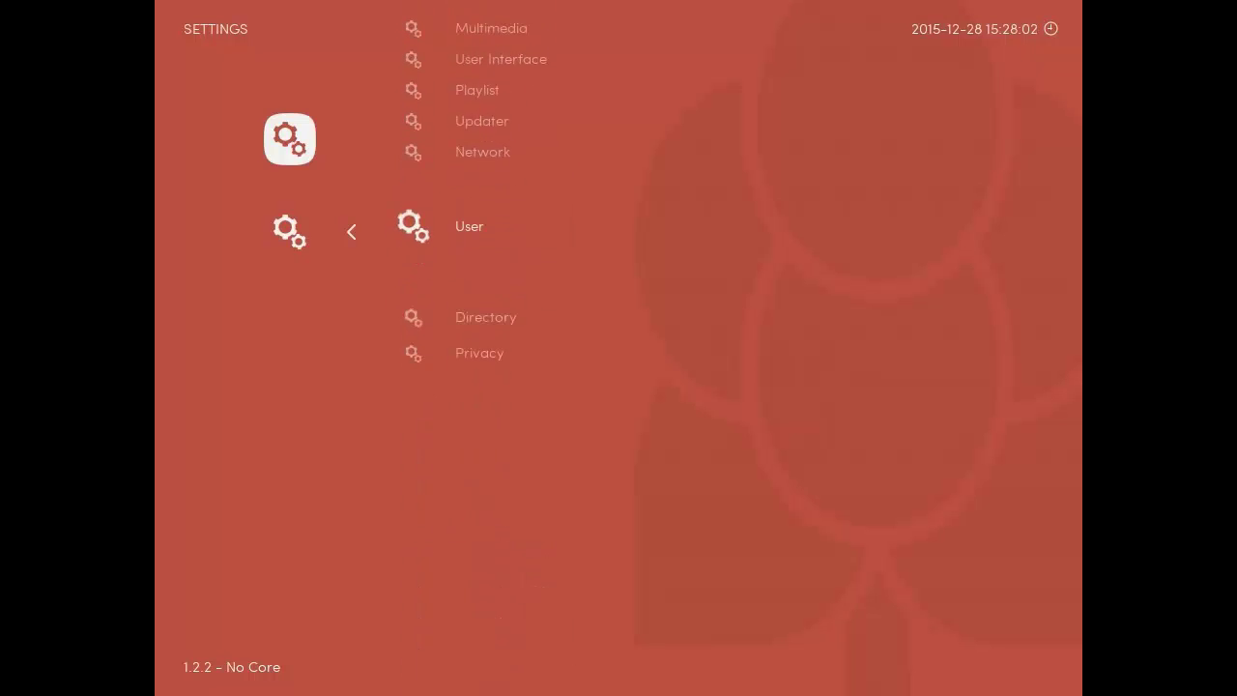
key("Return")
key("Down")
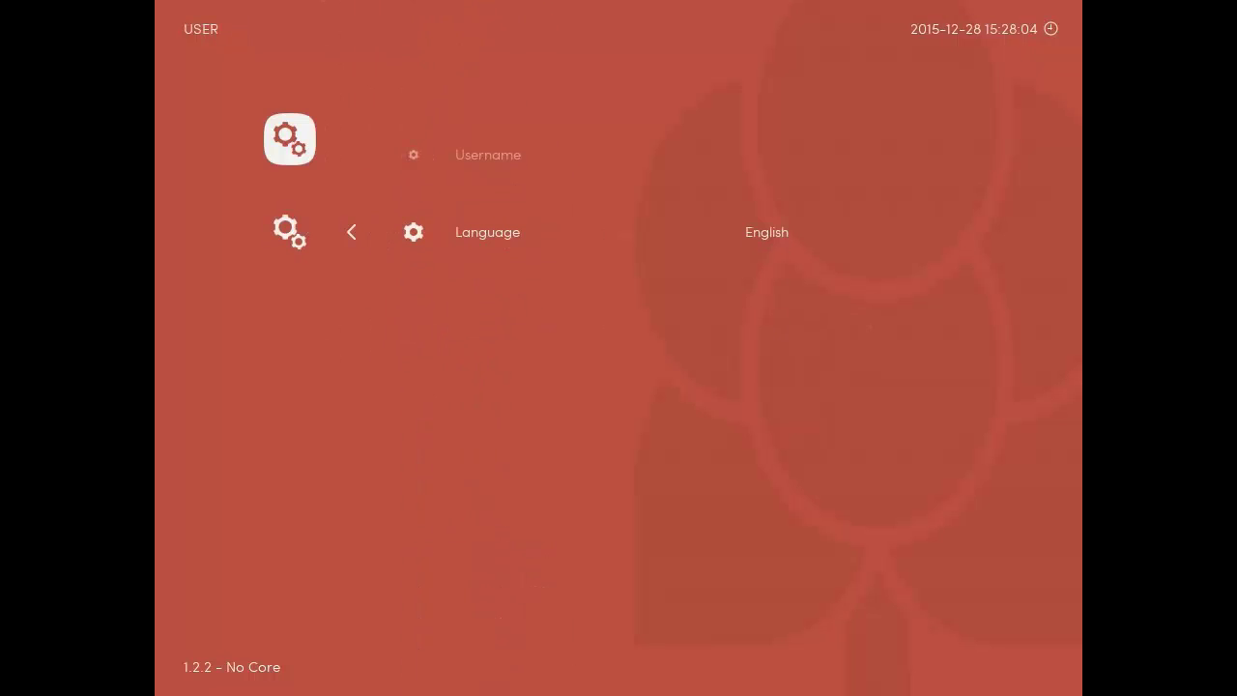
key("Right")
key("Right")
key("Right")
key("Right")
key("Right")
key("Right")
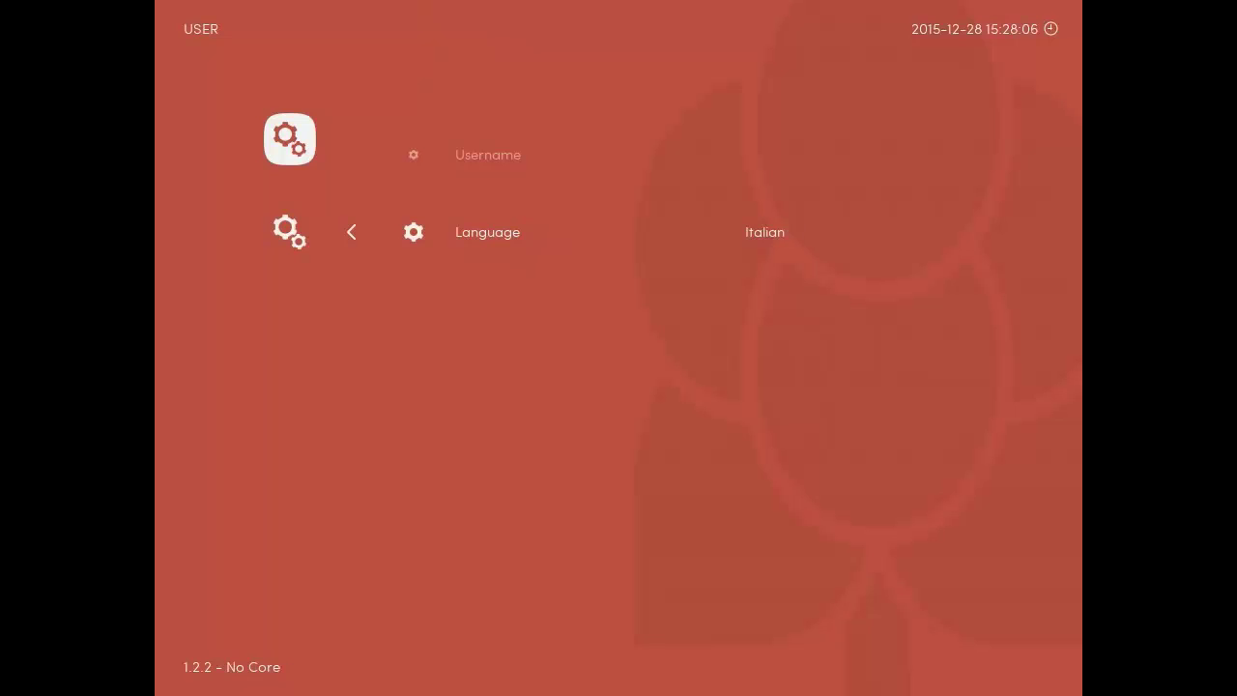
key("Right")
key("Return")
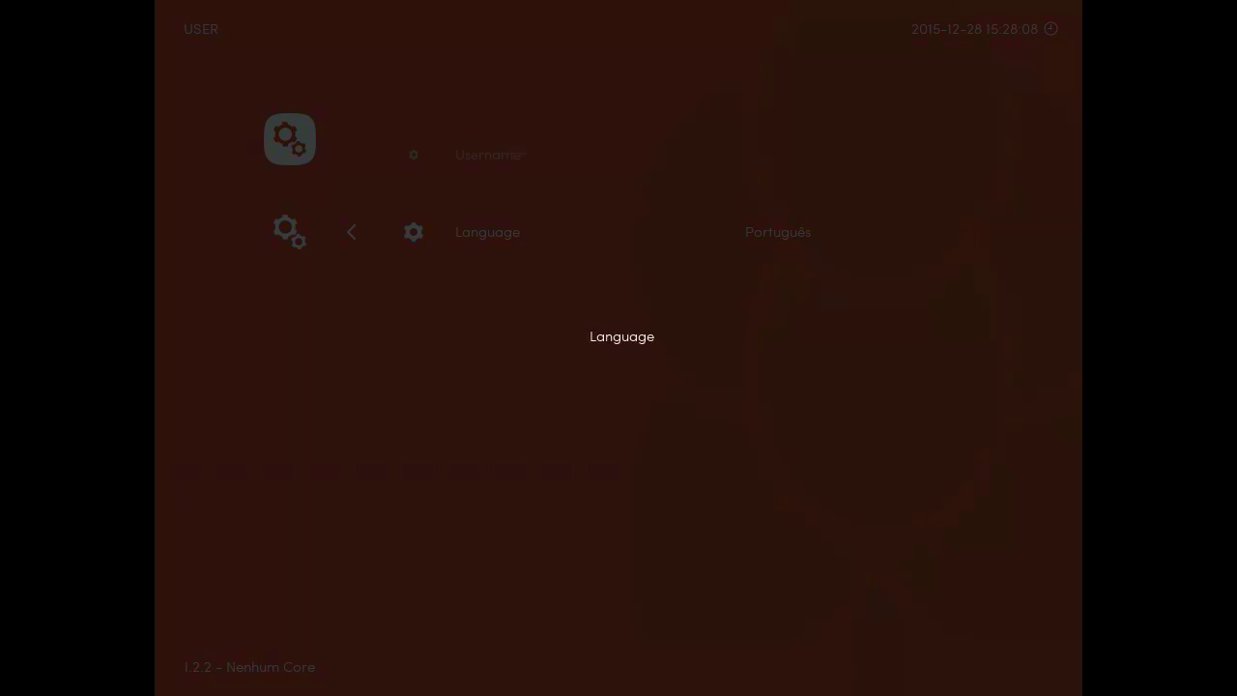
key("Return")
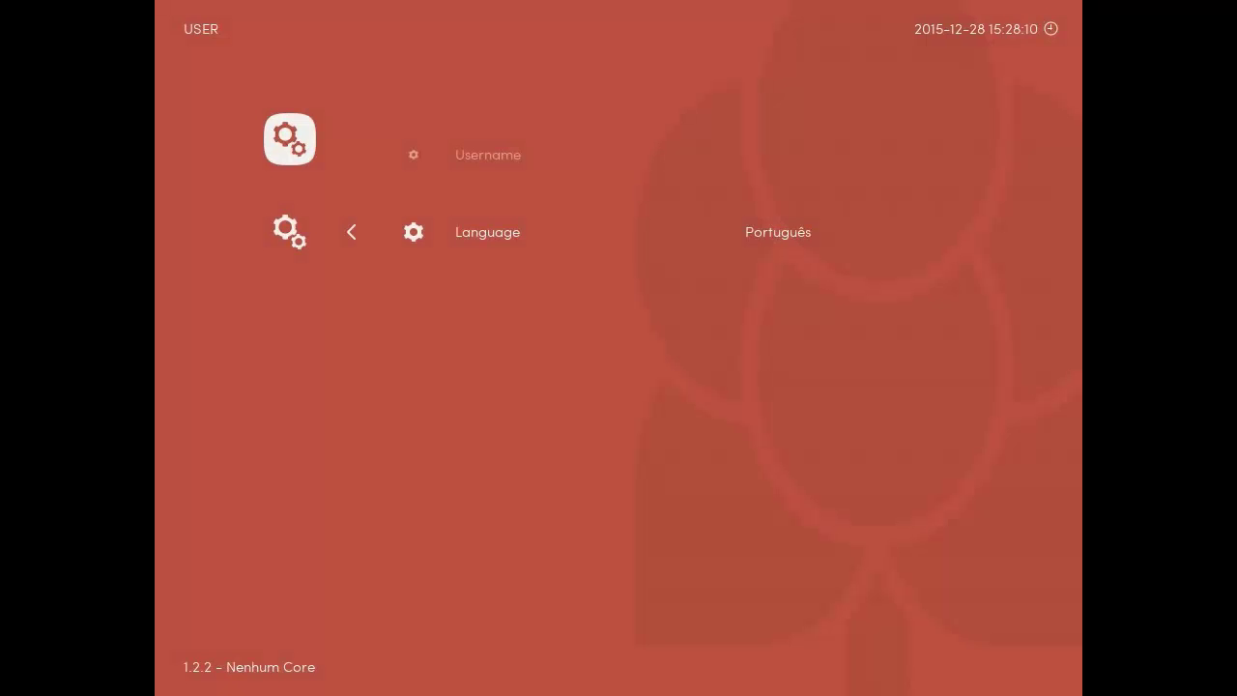
Step: Turn on Usar Modo Tela Cheia in the Vídeo settings
key("BackSpace")
key("Up")
key("Up")
key("Up")
key("Up")
key("Up")
key("Up")
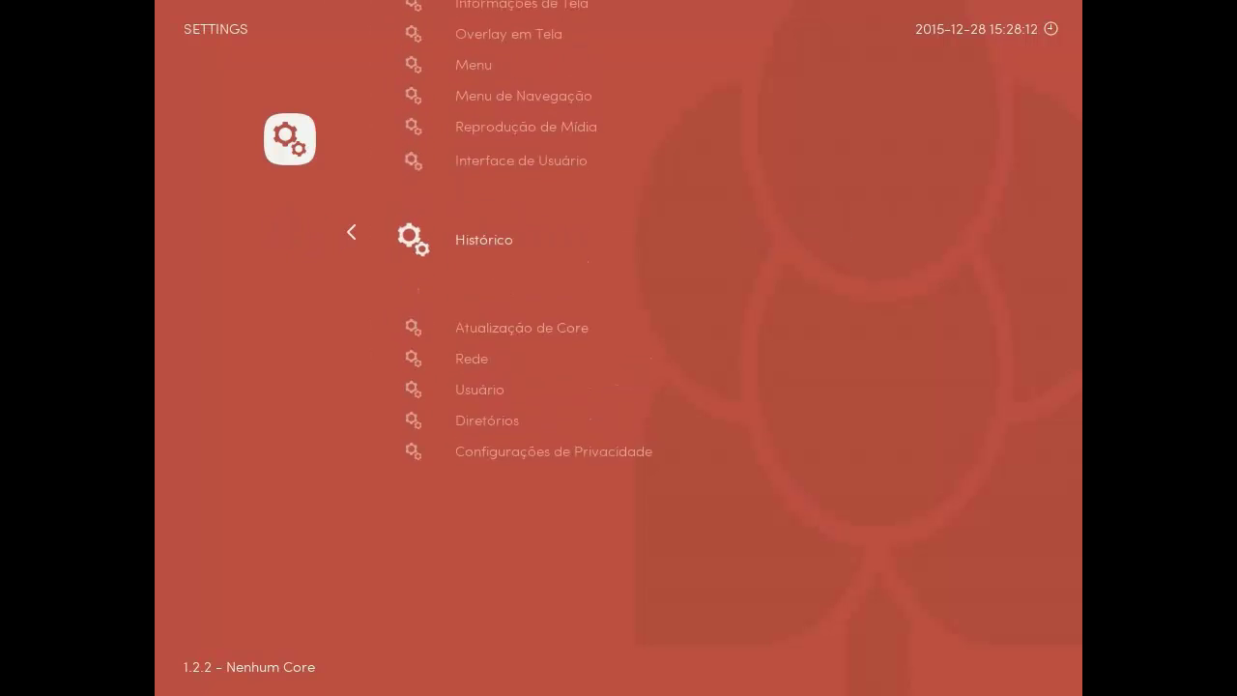
key("Up")
key("Up")
key("Up")
key("Up")
key("Up")
key("Up")
key("Up")
key("Up")
key("Up")
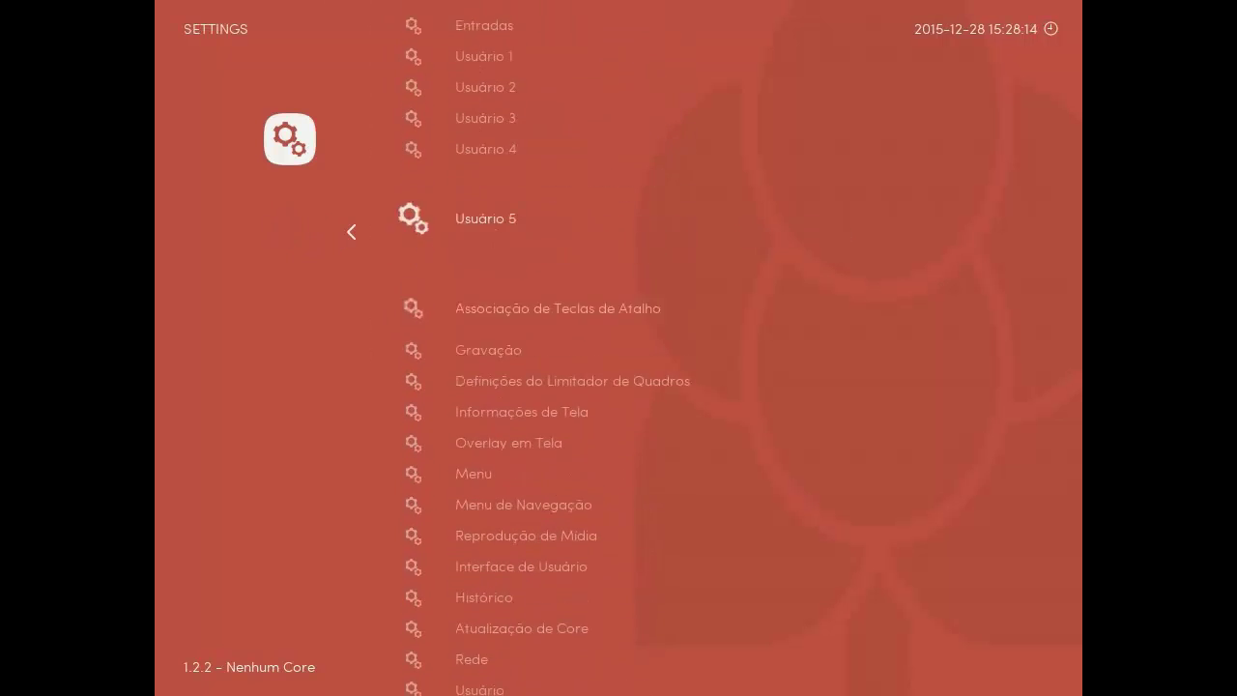
key("Up")
key("Up")
key("Up")
key("Up")
key("Up")
key("Return")
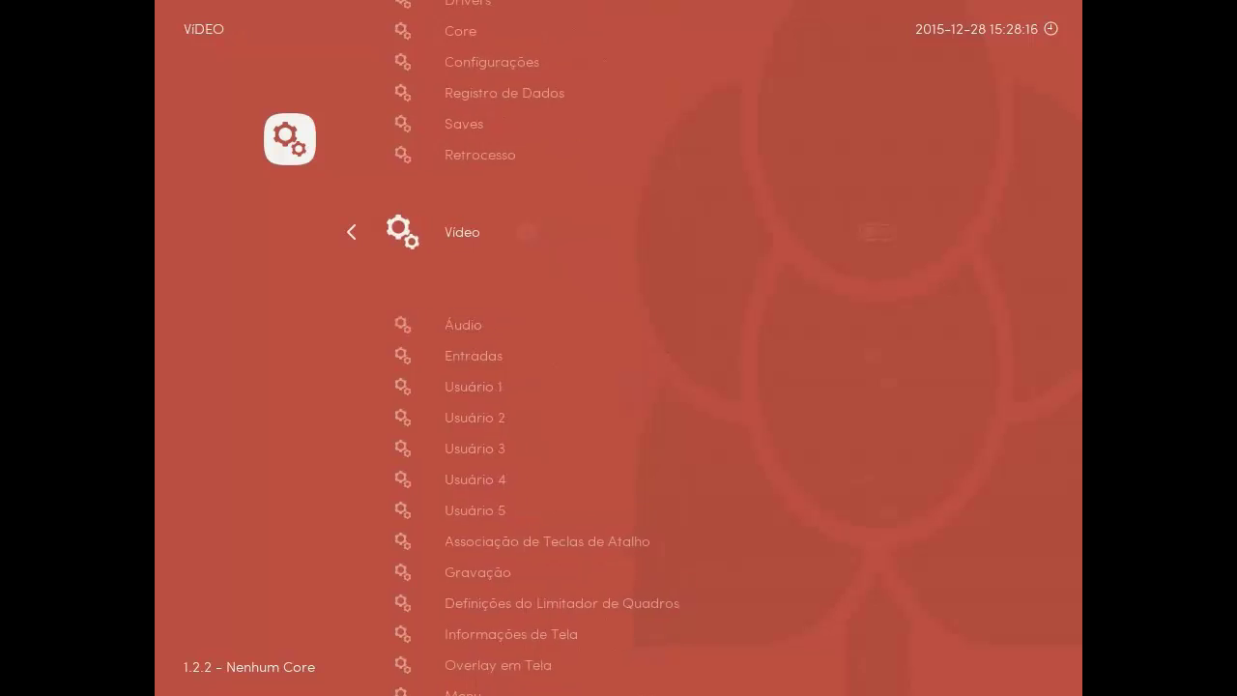
key("Down")
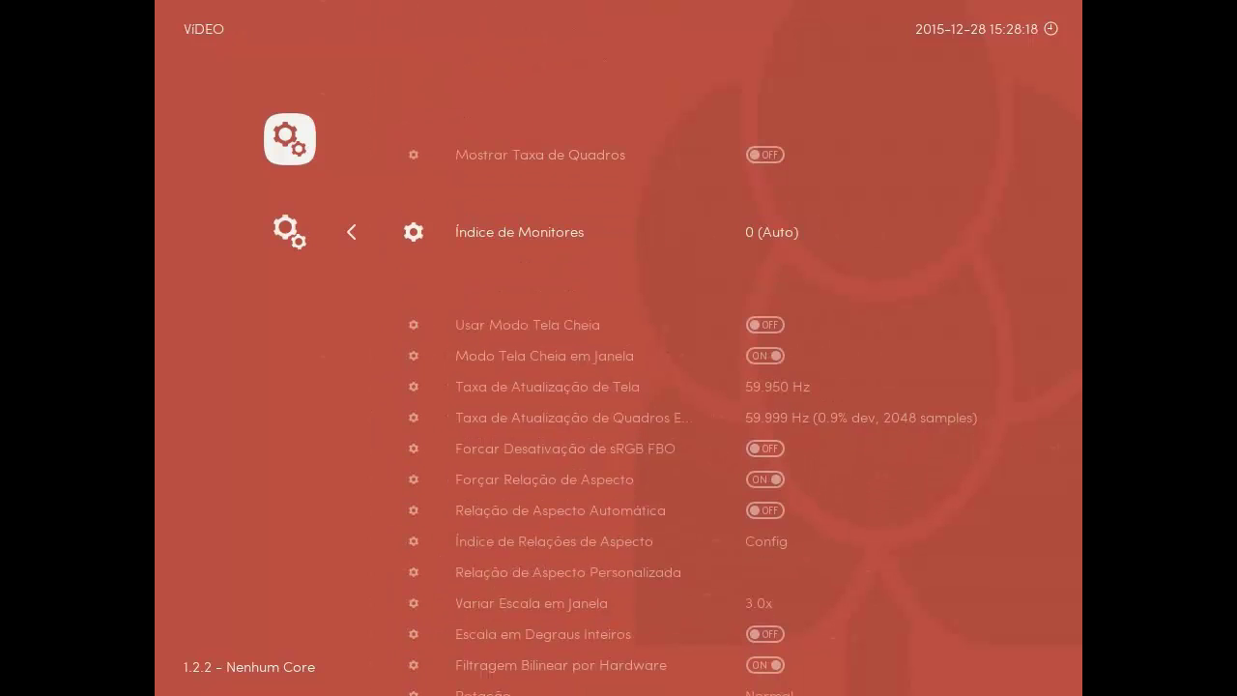
key("Down")
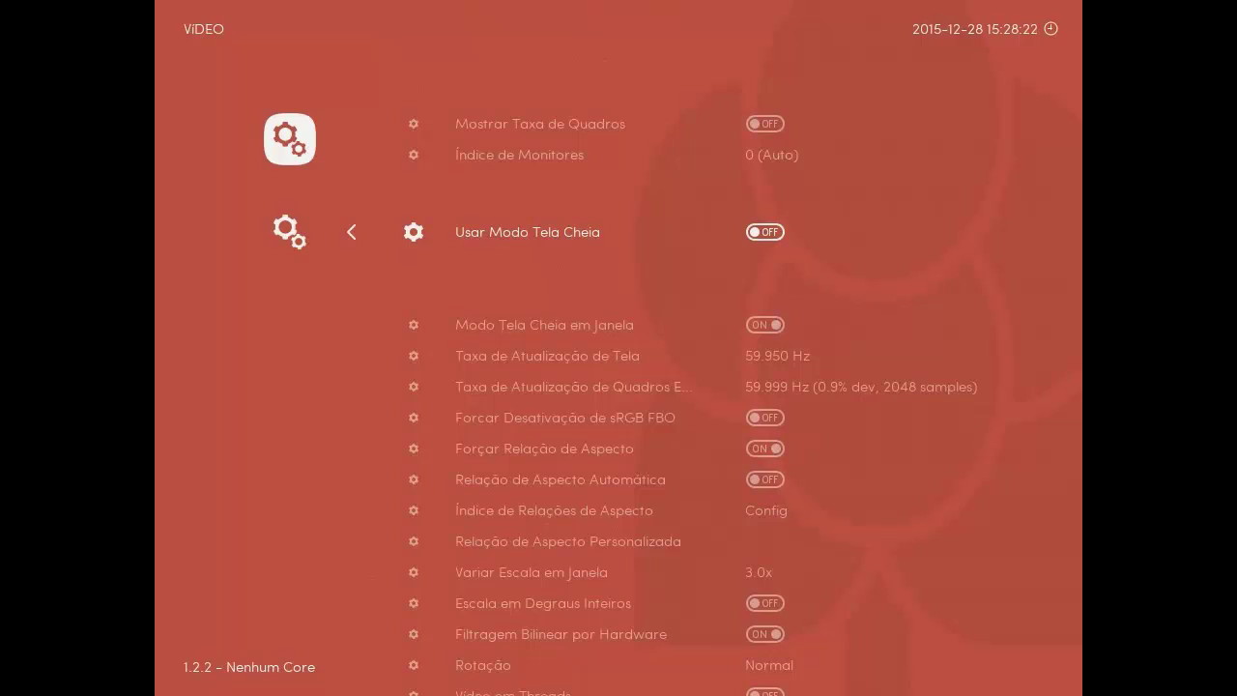
key("Return")
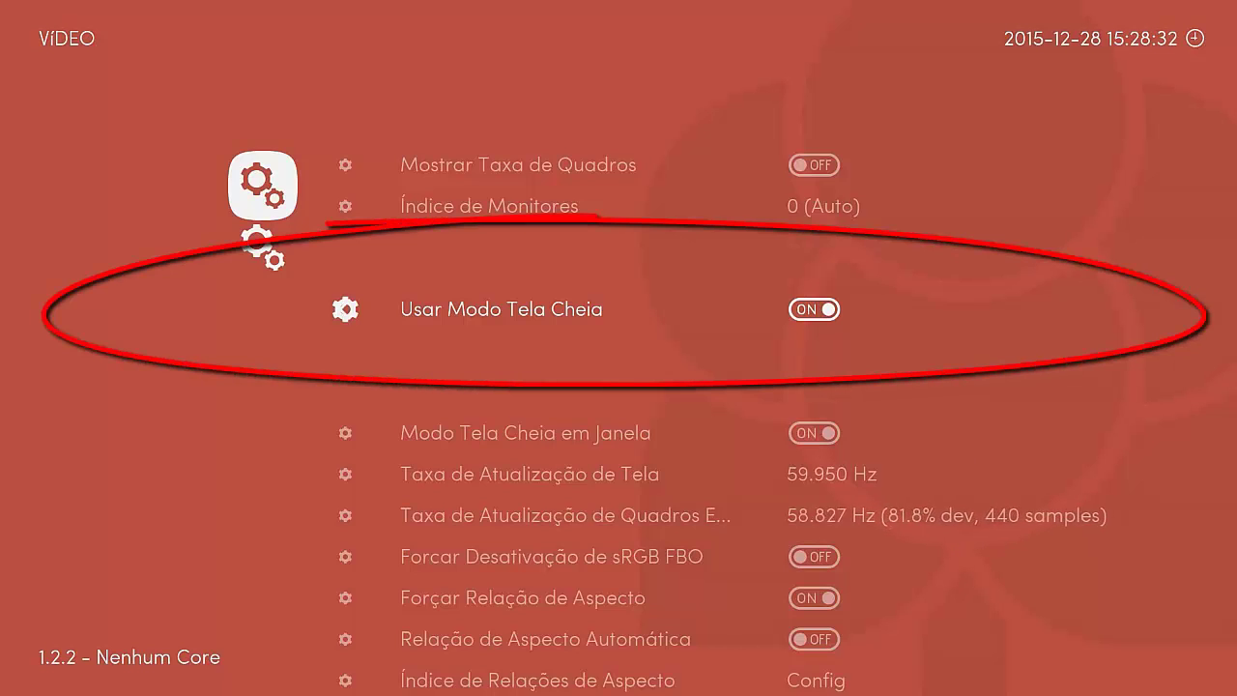
Step: Return to the main menu and look through its translated entries around Definições
key("BackSpace")
key("BackSpace")
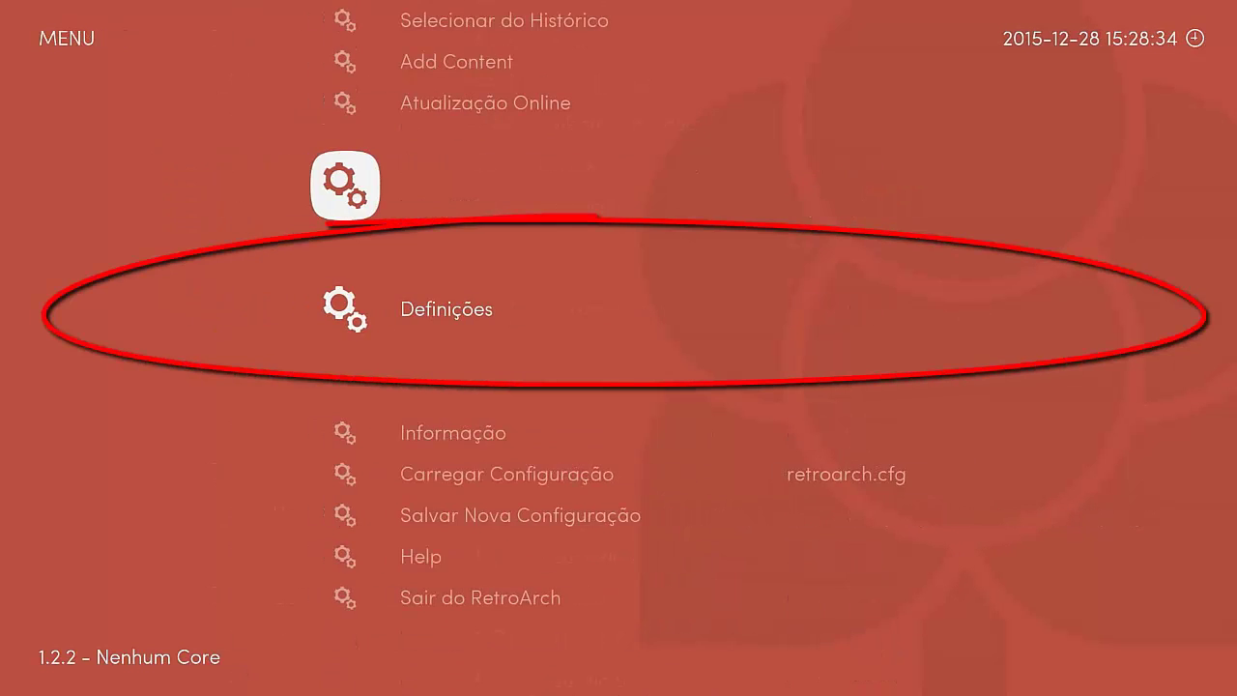
key("Up")
key("Up")
key("Up")
key("Up")
key("Up")
key("Down")
key("Down")
key("Down")
key("Down")
key("Down")
key("Down")
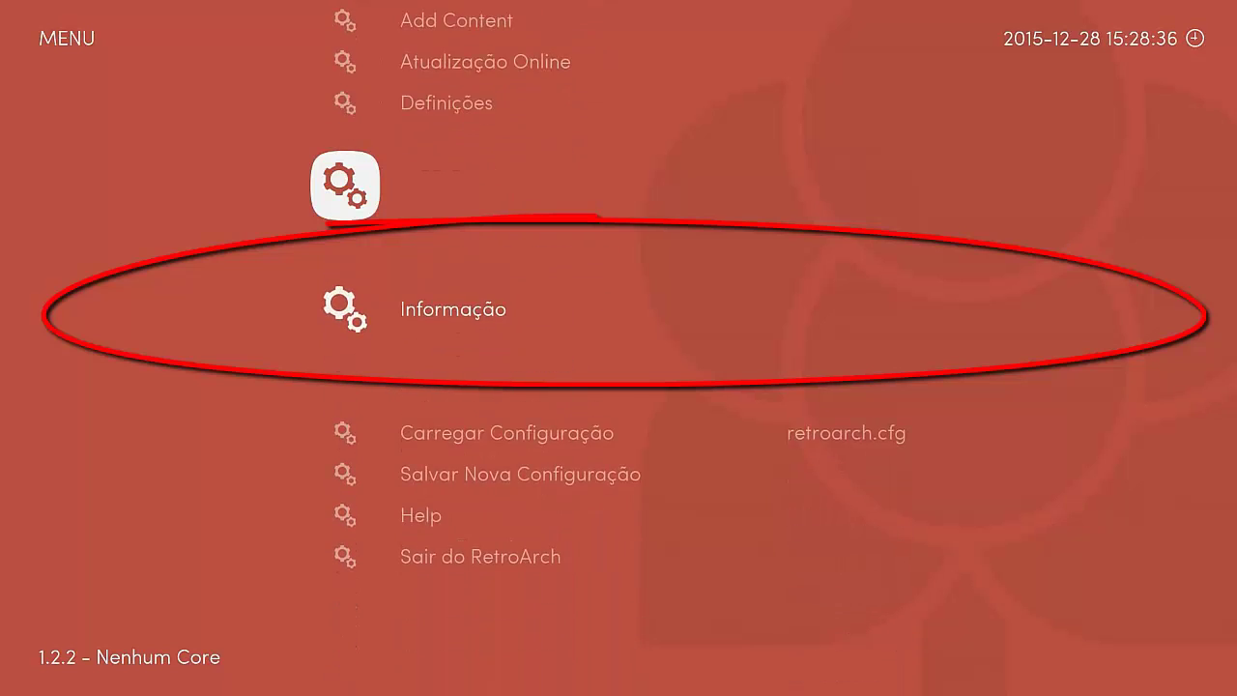
key("Up")
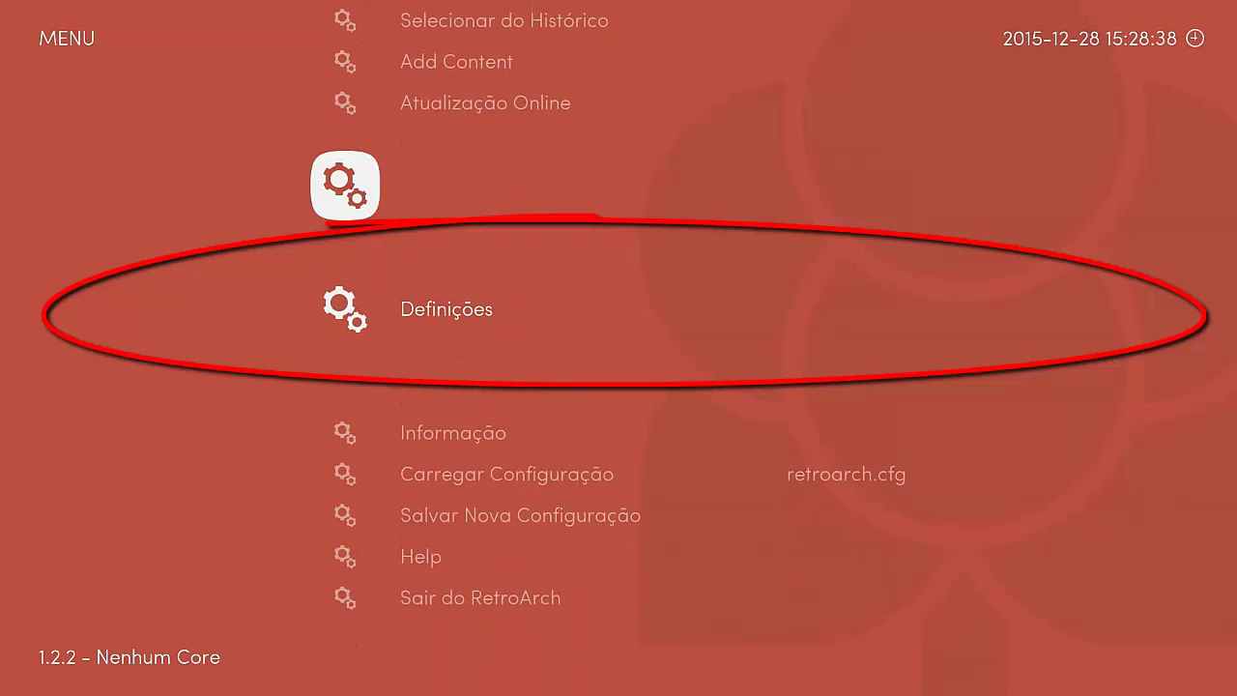
Step: Revisit the Usuário settings under Definições to show the Idioma option
key("Return")
key("Up")
key("Up")
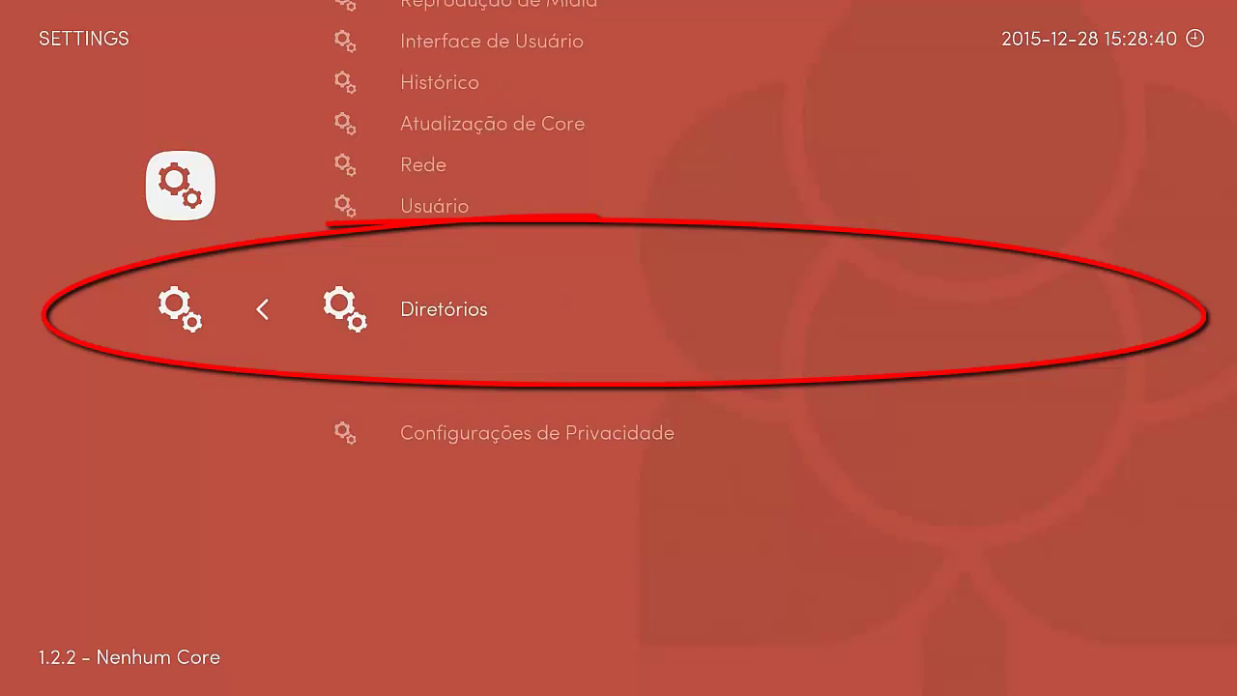
key("Up")
key("Return")
key("Down")
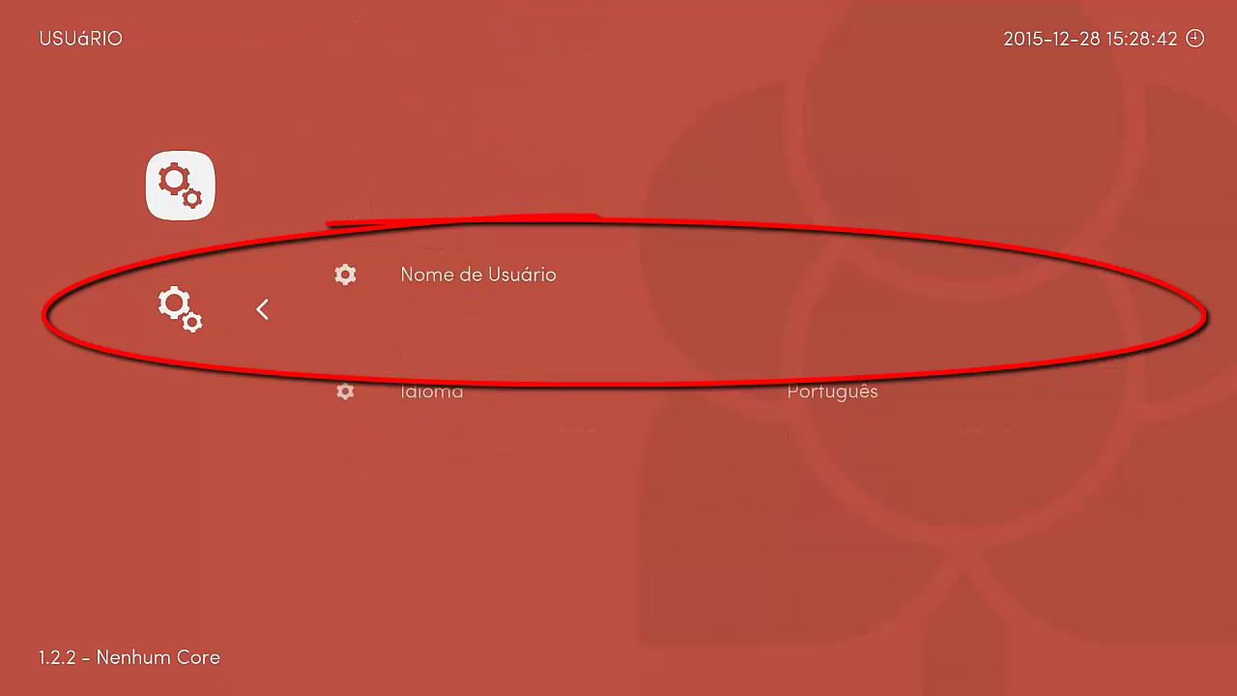
Step: Go back to the Vídeo settings and review the Usar Modo Tela Cheia option
key("BackSpace")
key("Up")
key("Up")
key("Up")
key("Up")
key("Up")
key("Up")
key("Up")
key("Up")
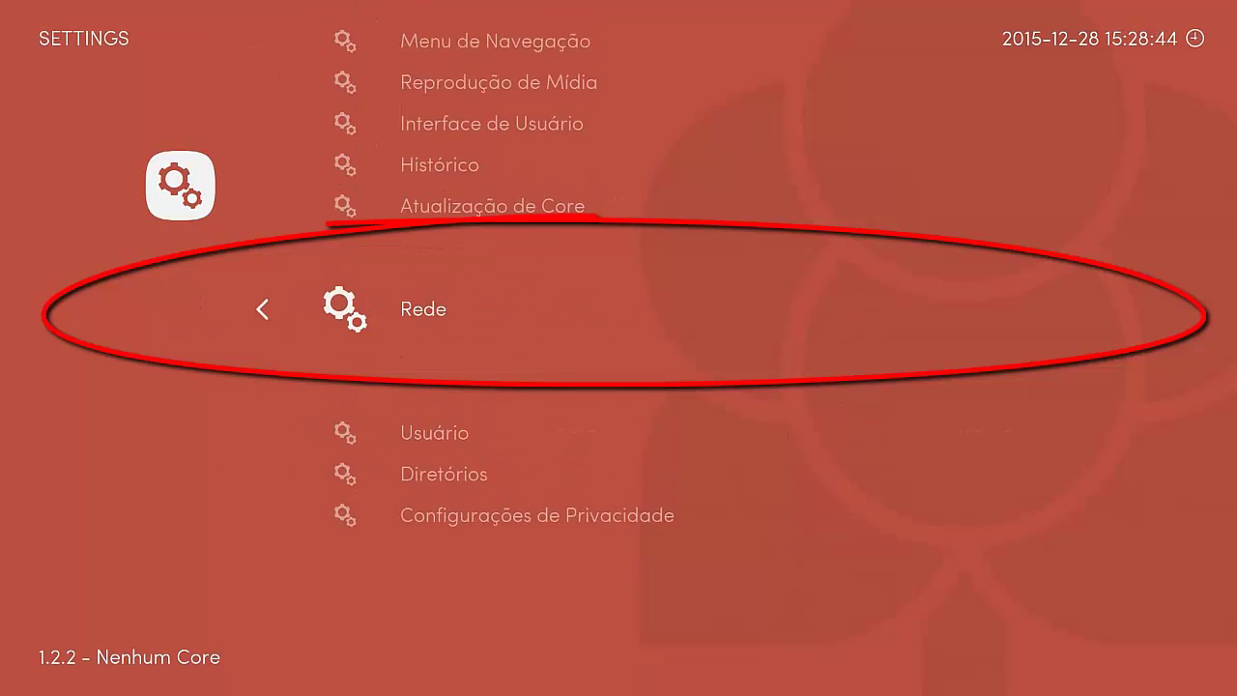
key("Up")
key("Up")
key("Up")
key("Up")
key("Up")
key("Up")
key("Up")
key("Up")
key("Up")
key("Up")
key("Up")
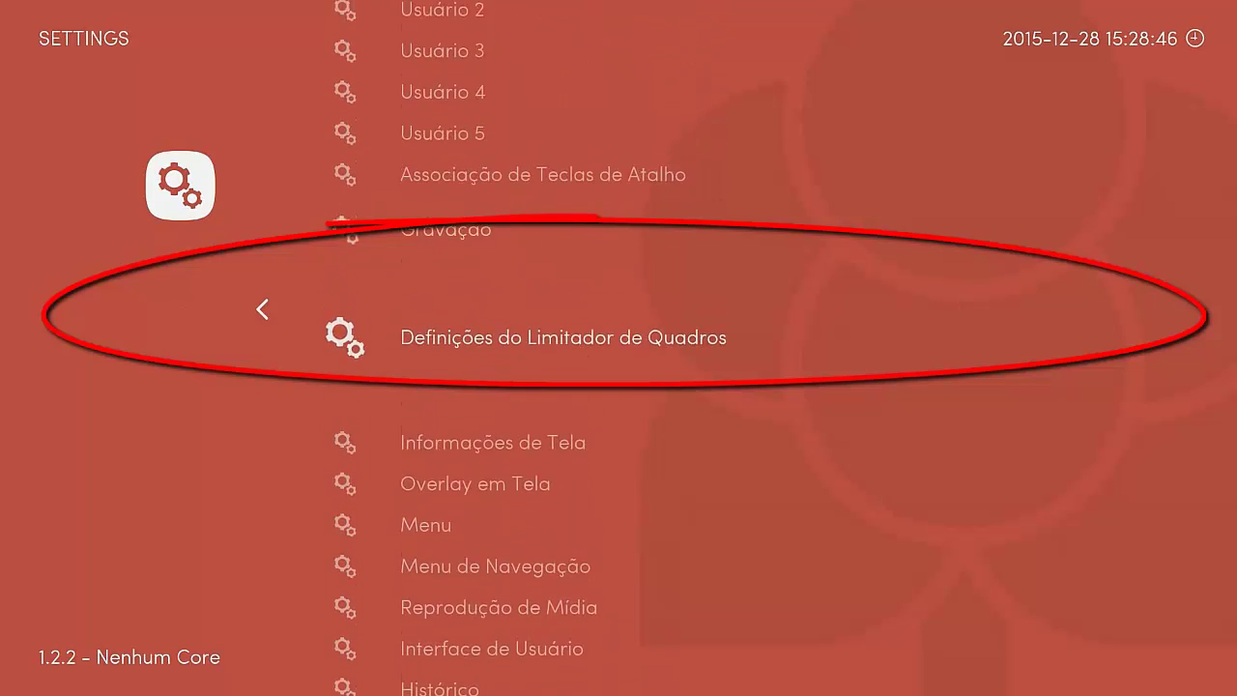
key("Up")
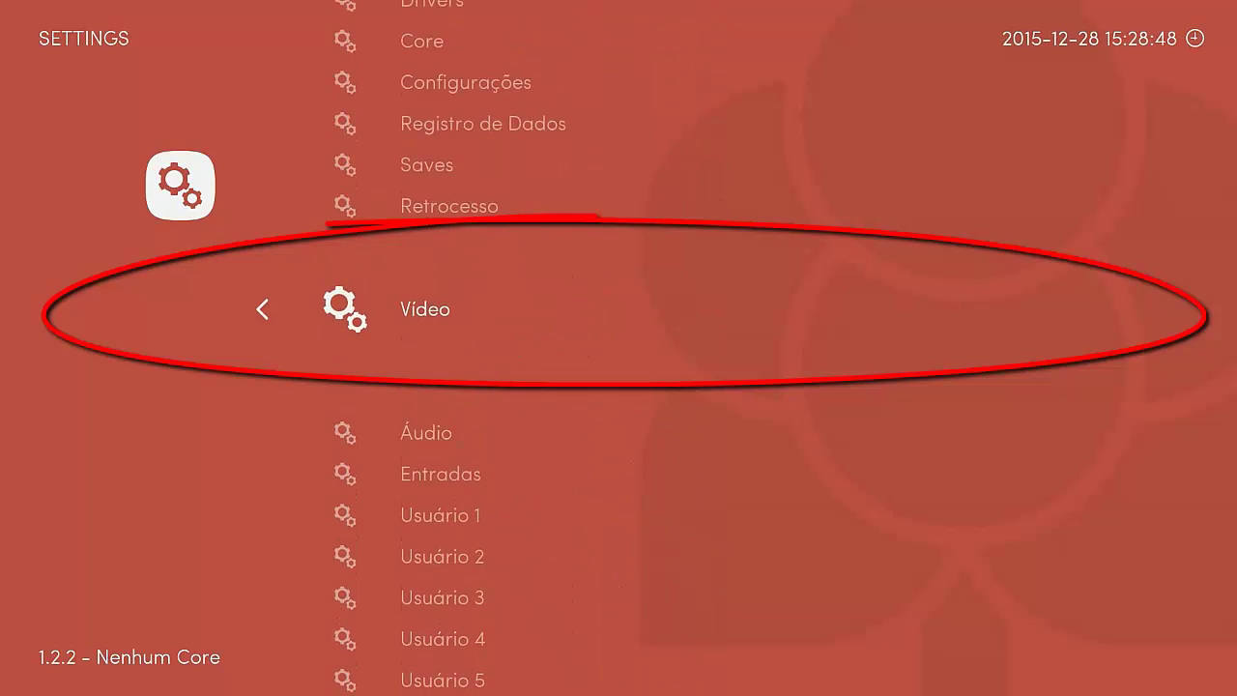
key("Return")
key("Down")
key("Down")
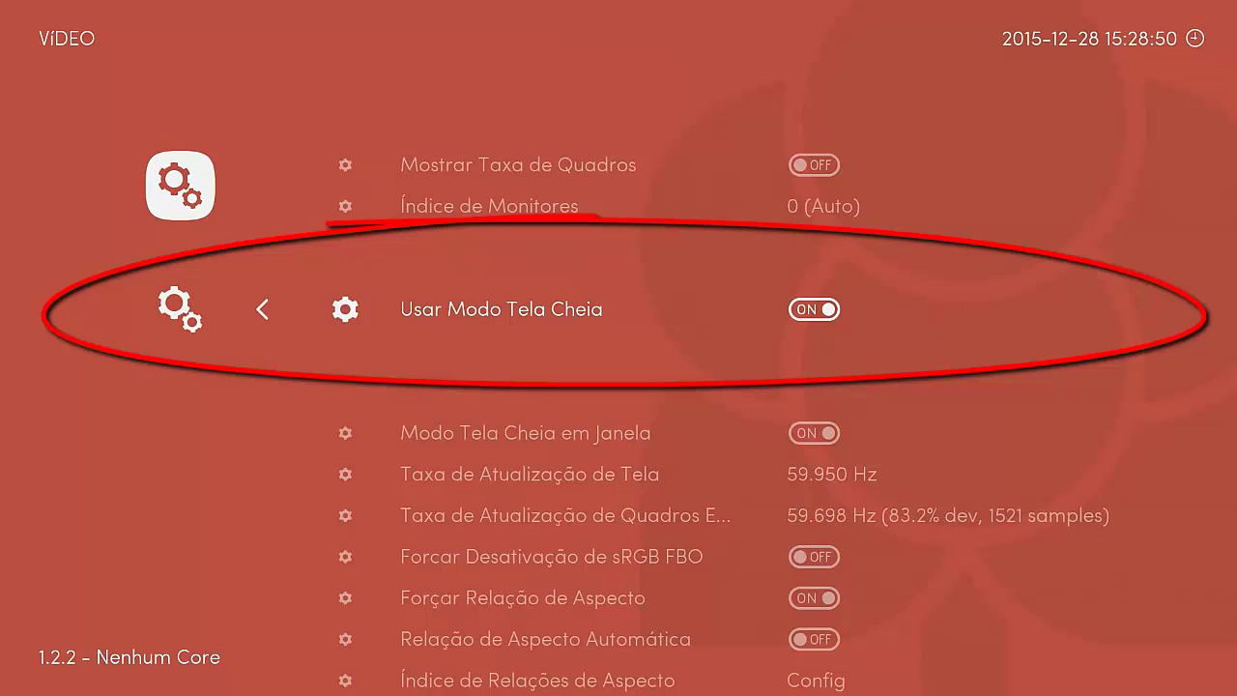
Step: Leave the Vídeo settings and look through the neighbouring categories in the Definições list
key("BackSpace")
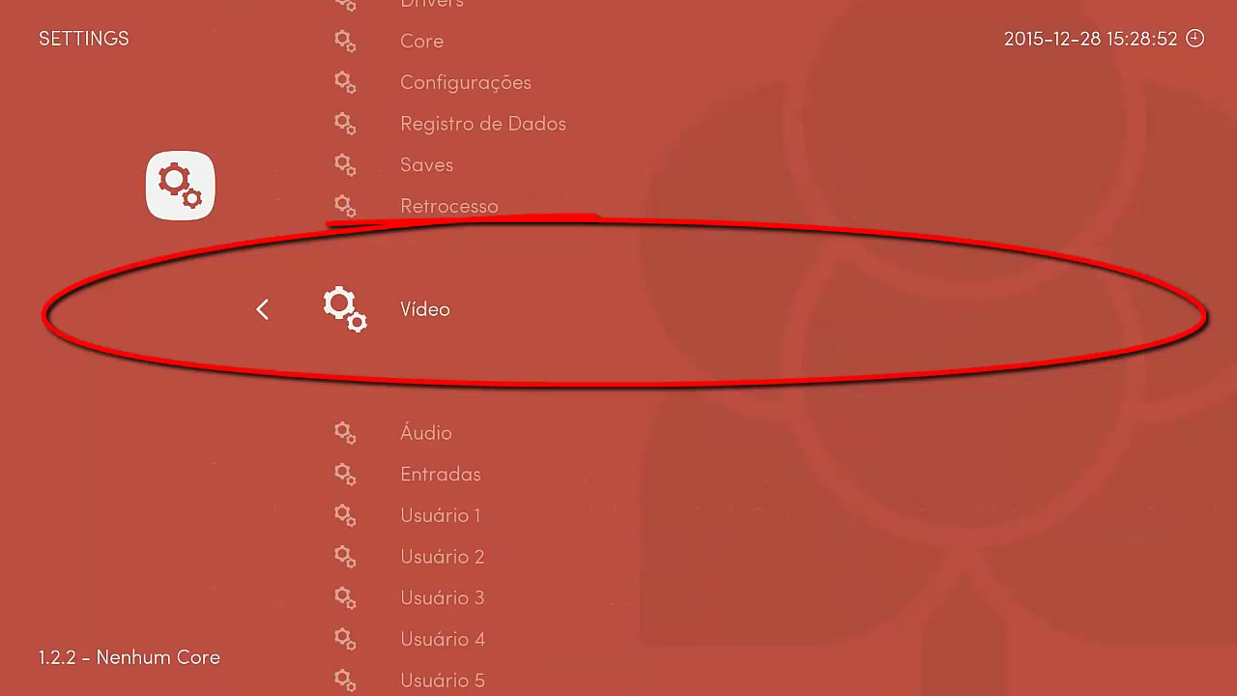
key("Up")
key("Up")
key("Down")
key("Down")
key("Down")
key("Down")
key("Down")
key("Down")
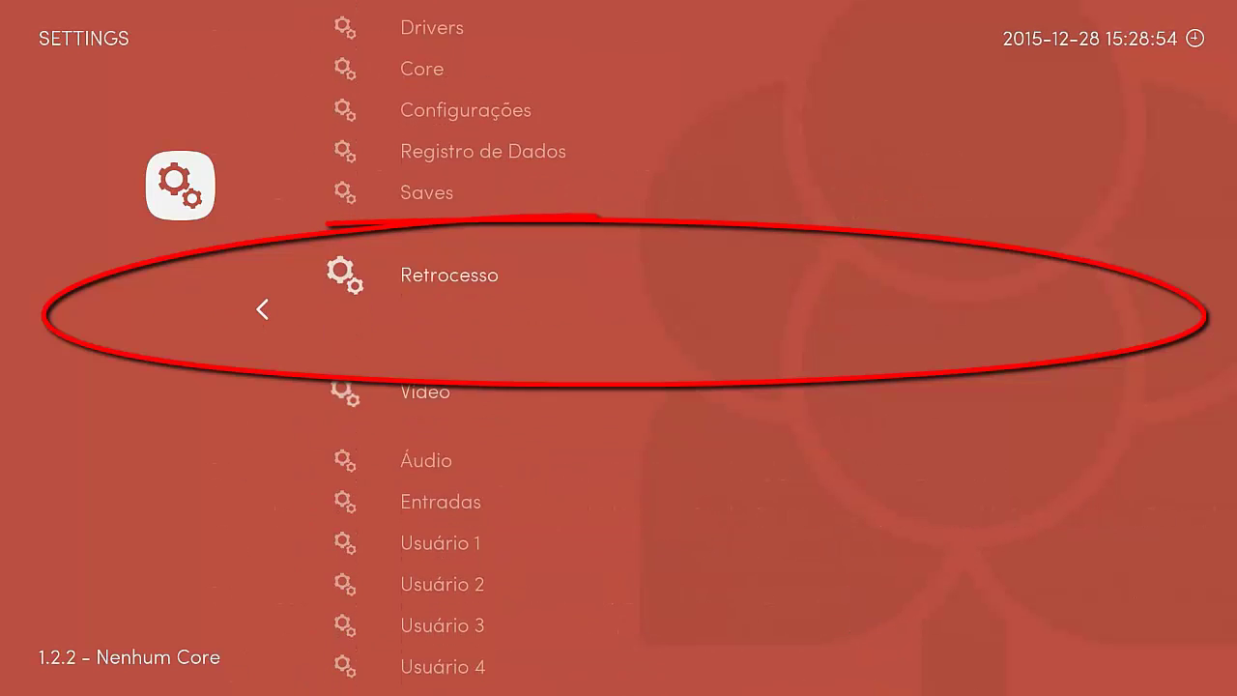
key("Down")
key("Down")
key("Down")
key("Down")
key("Down")
Step: Return to the main menu and open Help to view its topics
key("BackSpace")
key("Down")
key("Down")
key("Down")
key("Down")
key("Down")
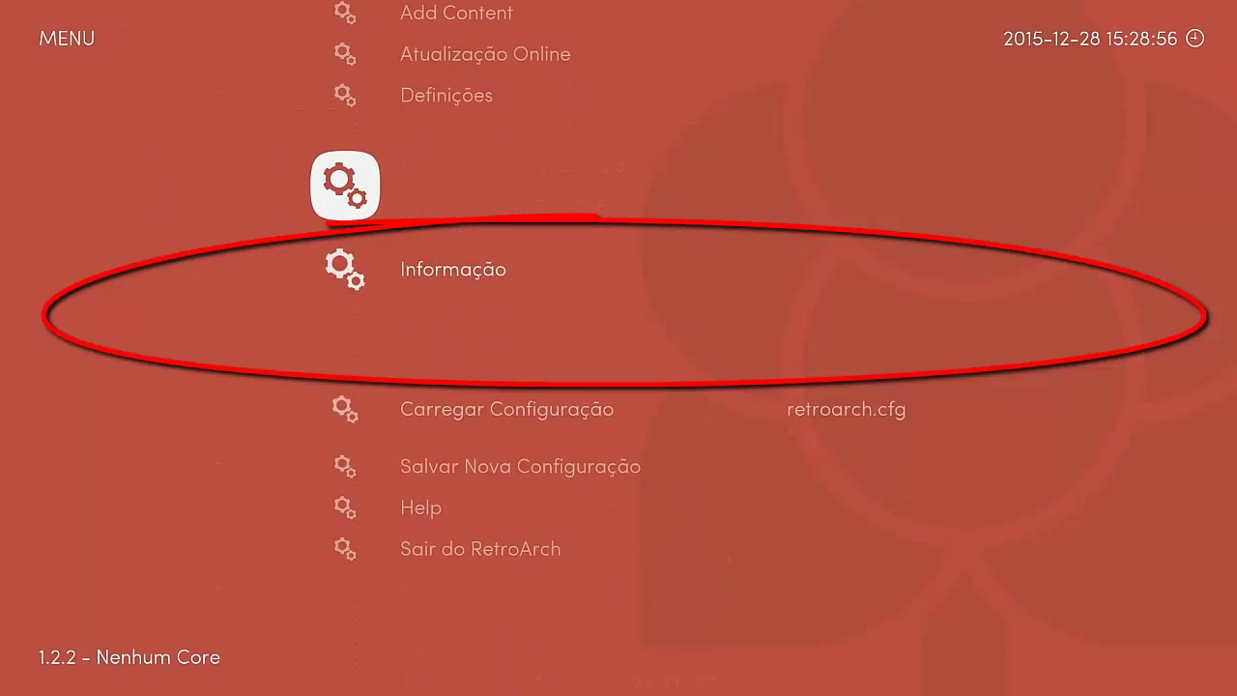
key("Up")
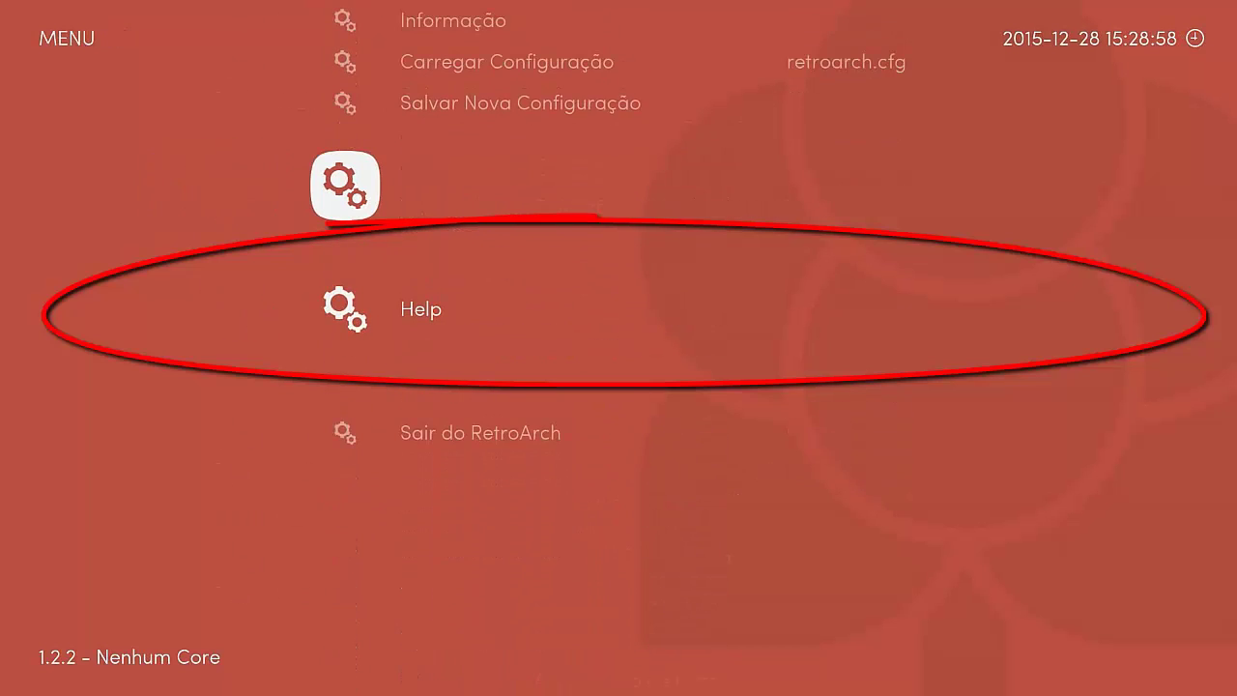
key("Return")
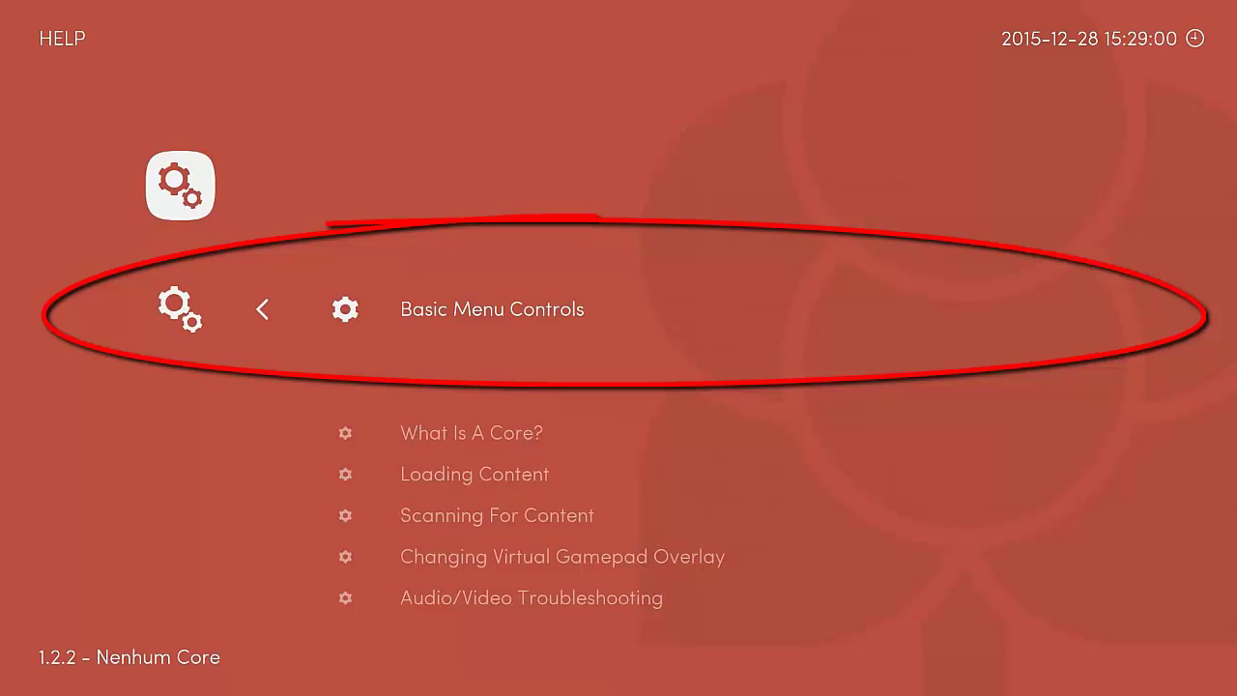
Step: Leave Help and check Informação de Core under the Informação entry
key("BackSpace")
key("Up")
key("Up")
key("Up")
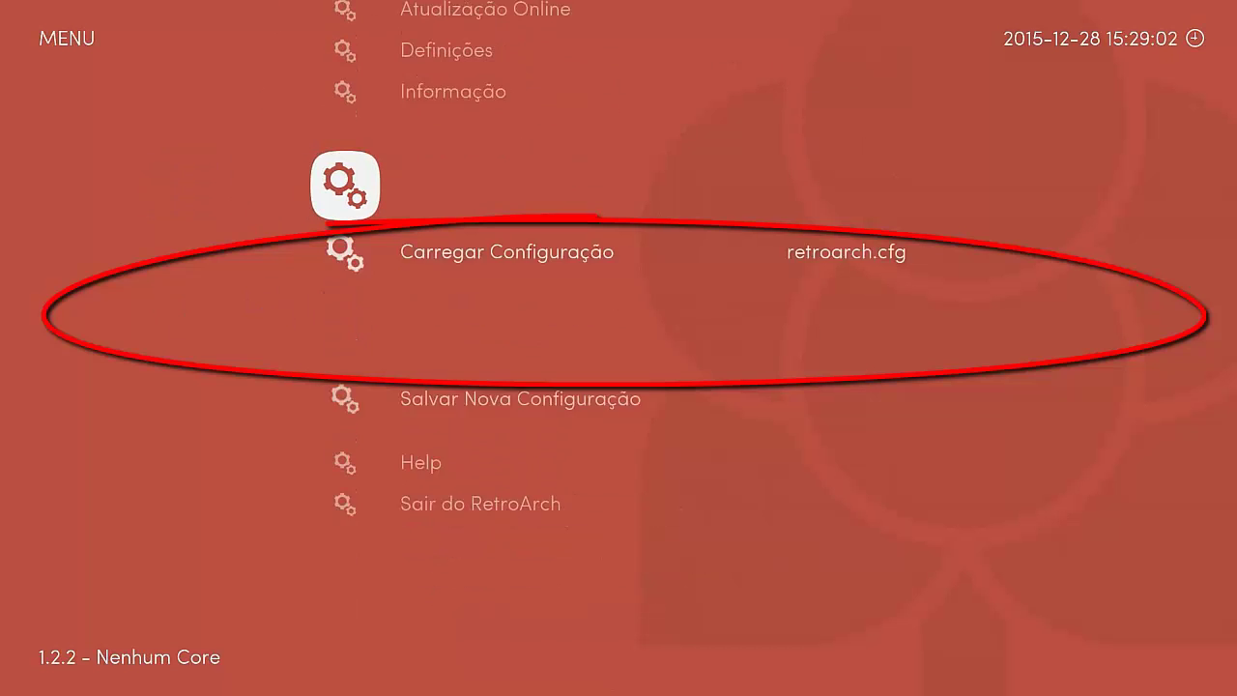
key("Return")
key("Return")
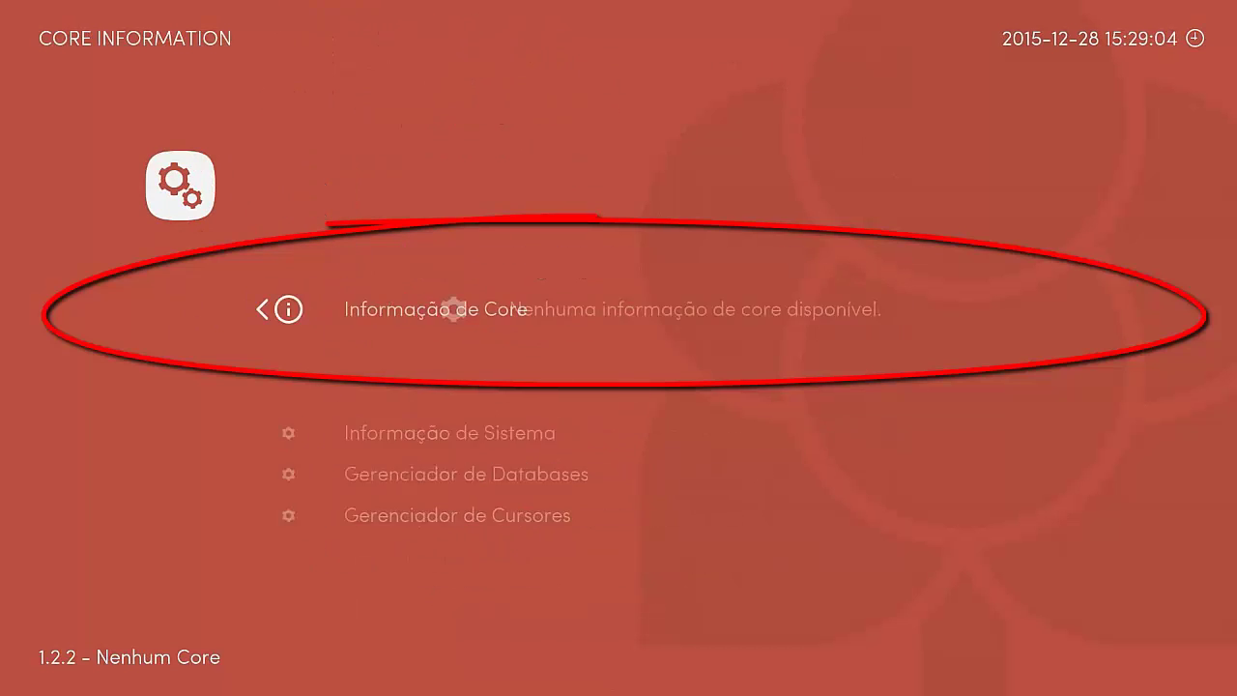
key("BackSpace")
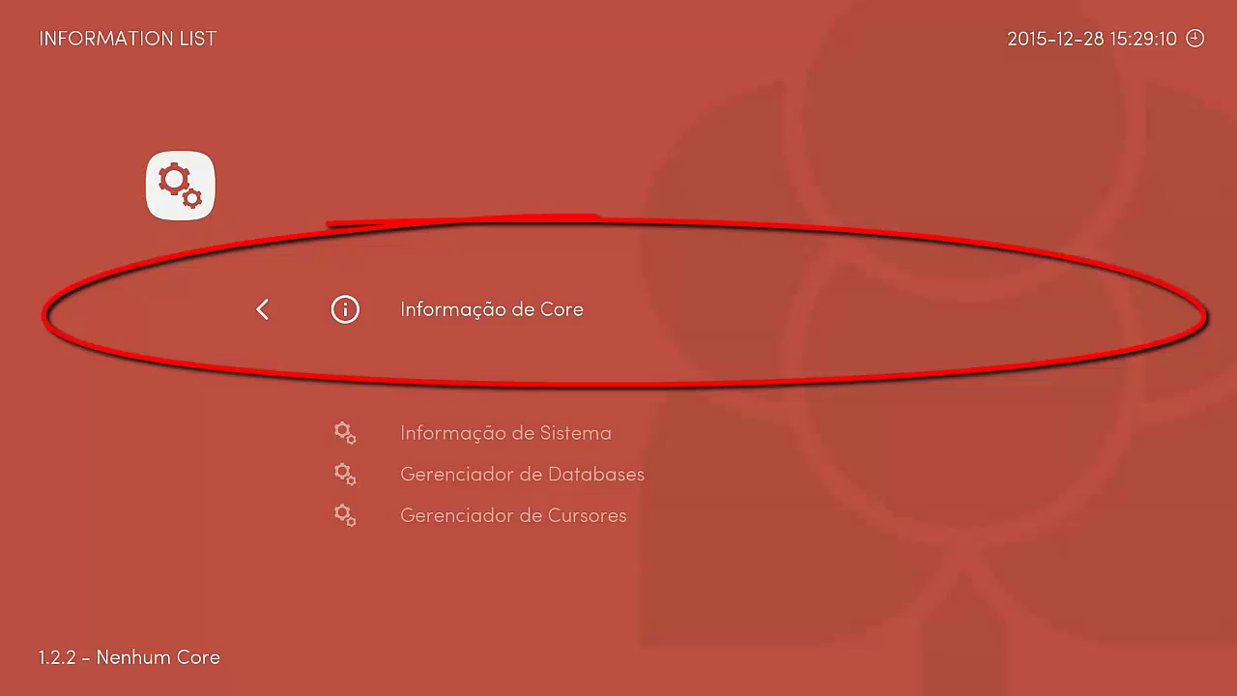
Step: Open Informação de Sistema and read through the build, hardware and feature support entries
key("Down")
key("Return")
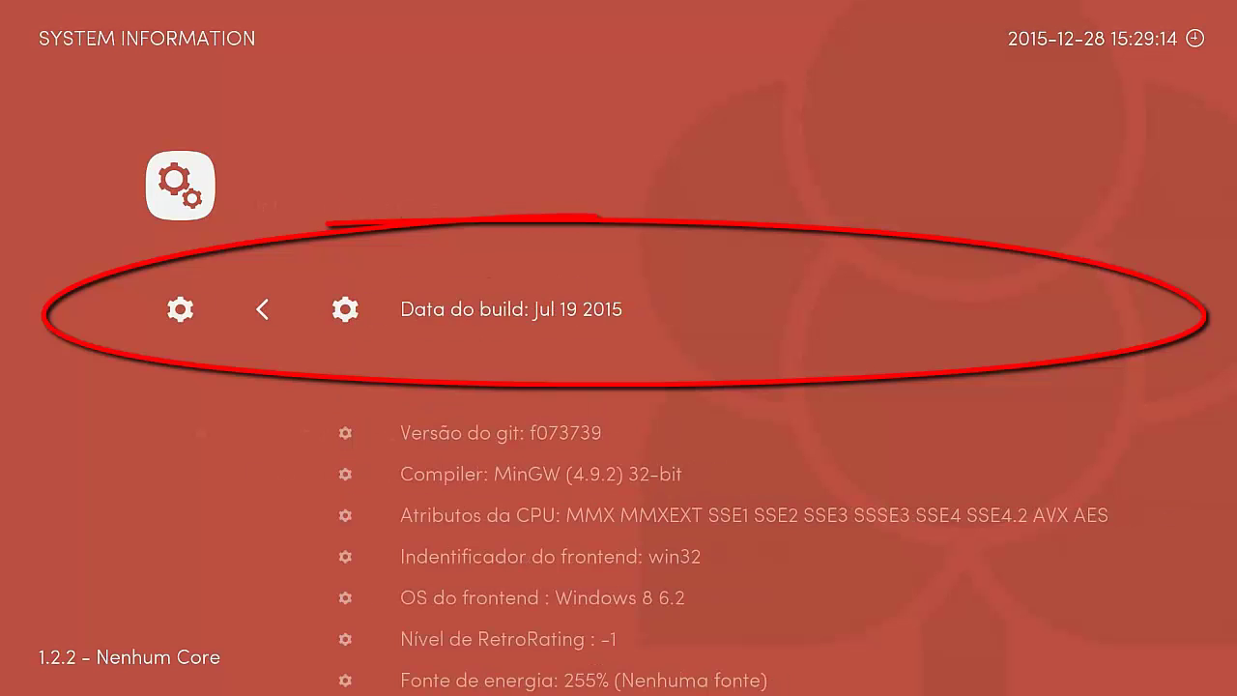
key("Down")
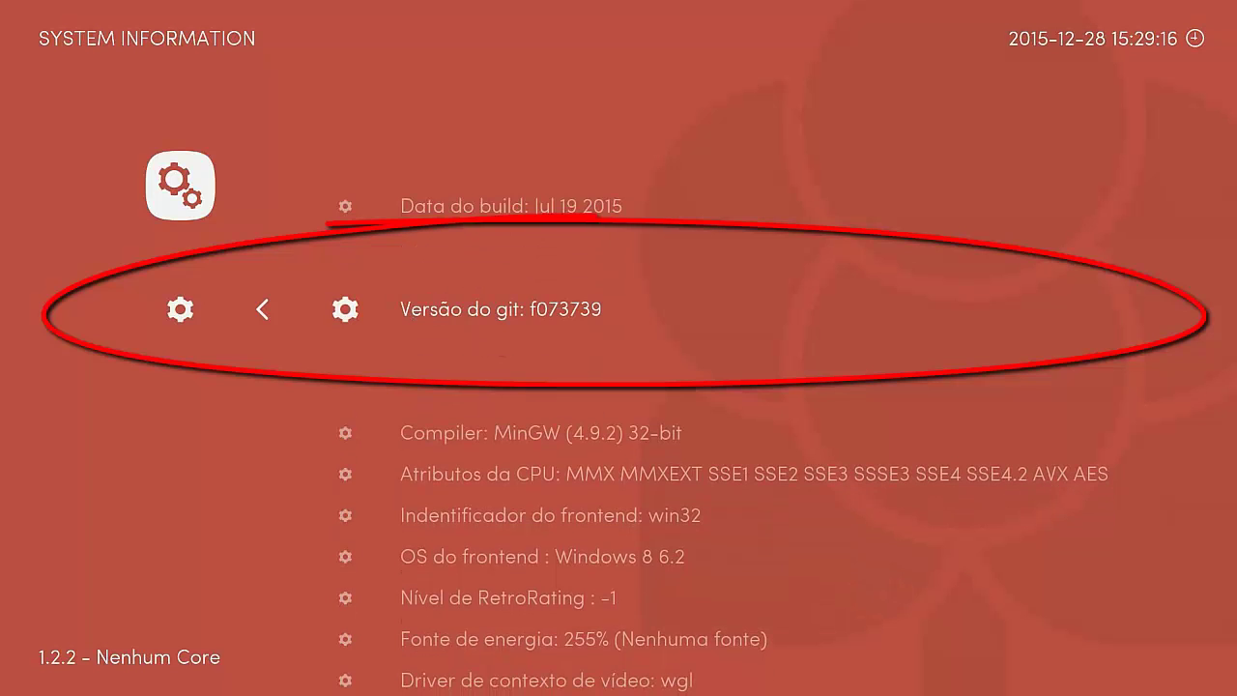
key("Down")
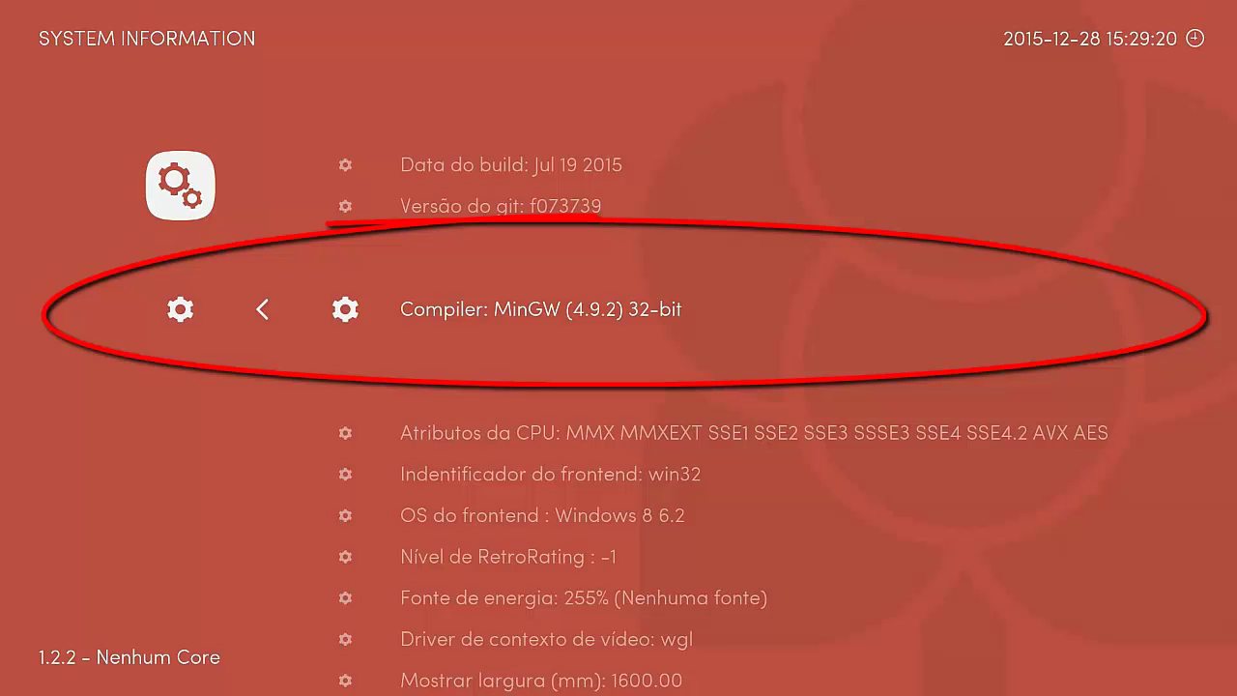
key("Down")
key("Down")
key("Down")
key("Down")
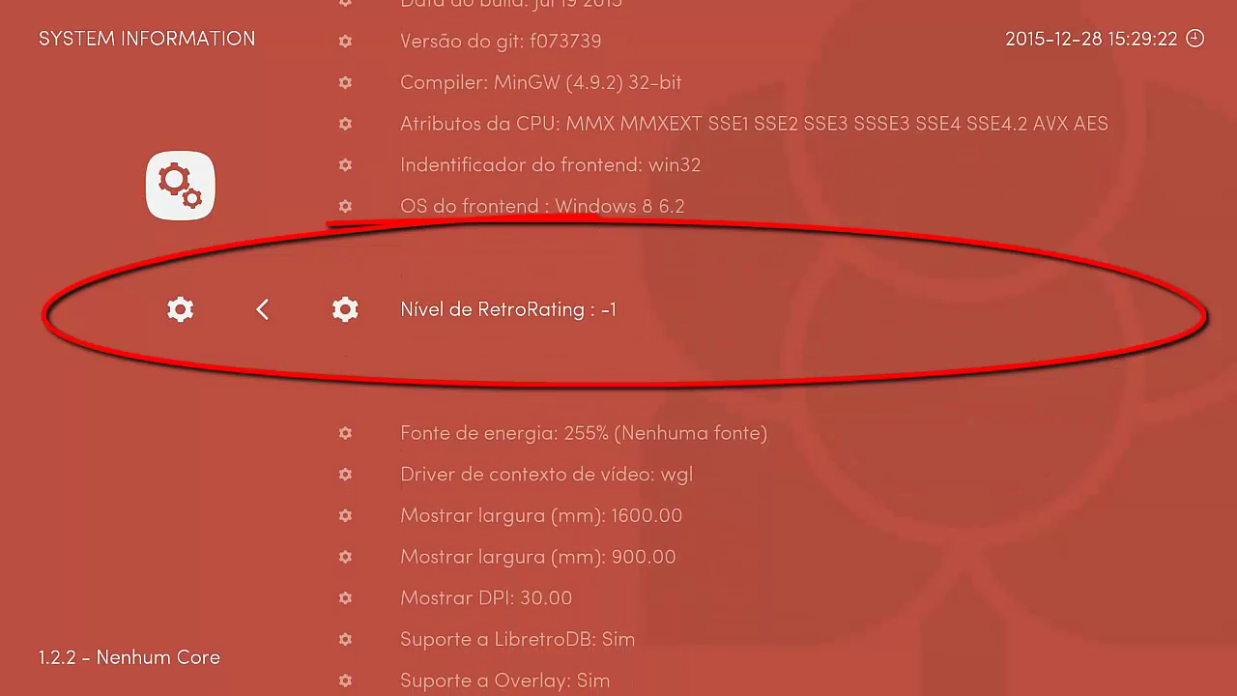
key("Down")
key("Down")
key("Down")
key("Down")
key("Down")
key("Down")
key("Down")
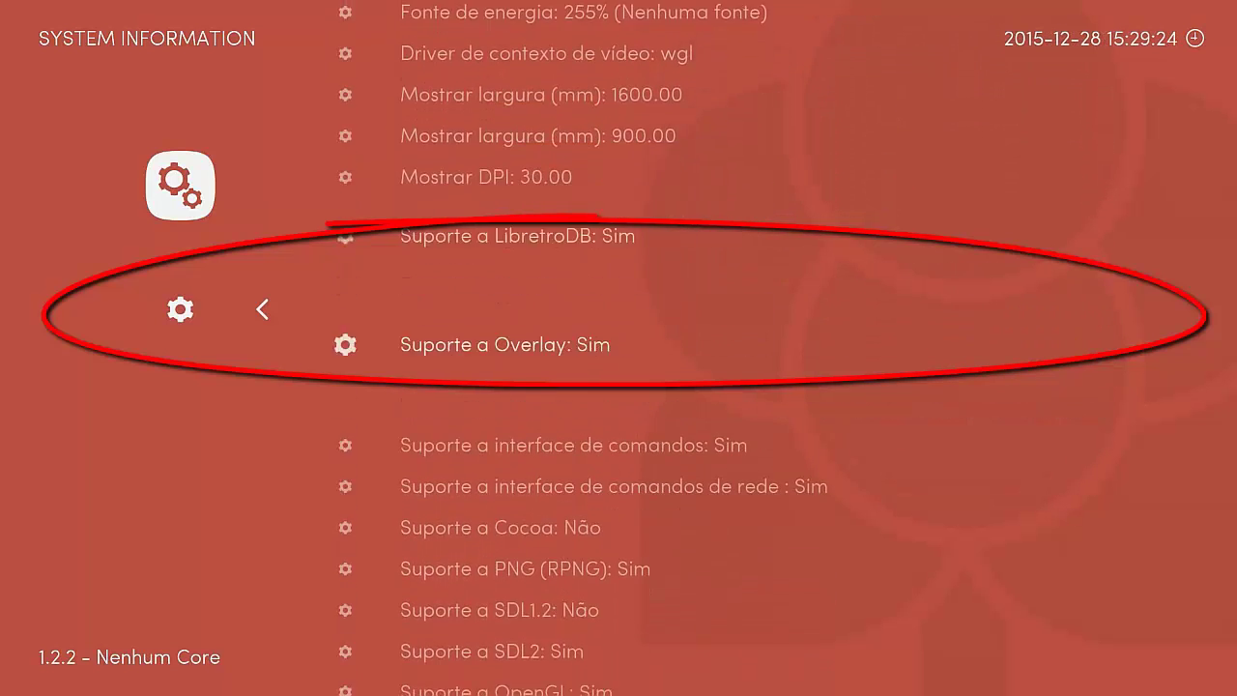
Step: Return to the main menu and look over the entries between Add Content and Definições, ending on Atualização Online
key("BackSpace")
key("BackSpace")
key("Up")
key("Up")
key("Up")
key("Up")
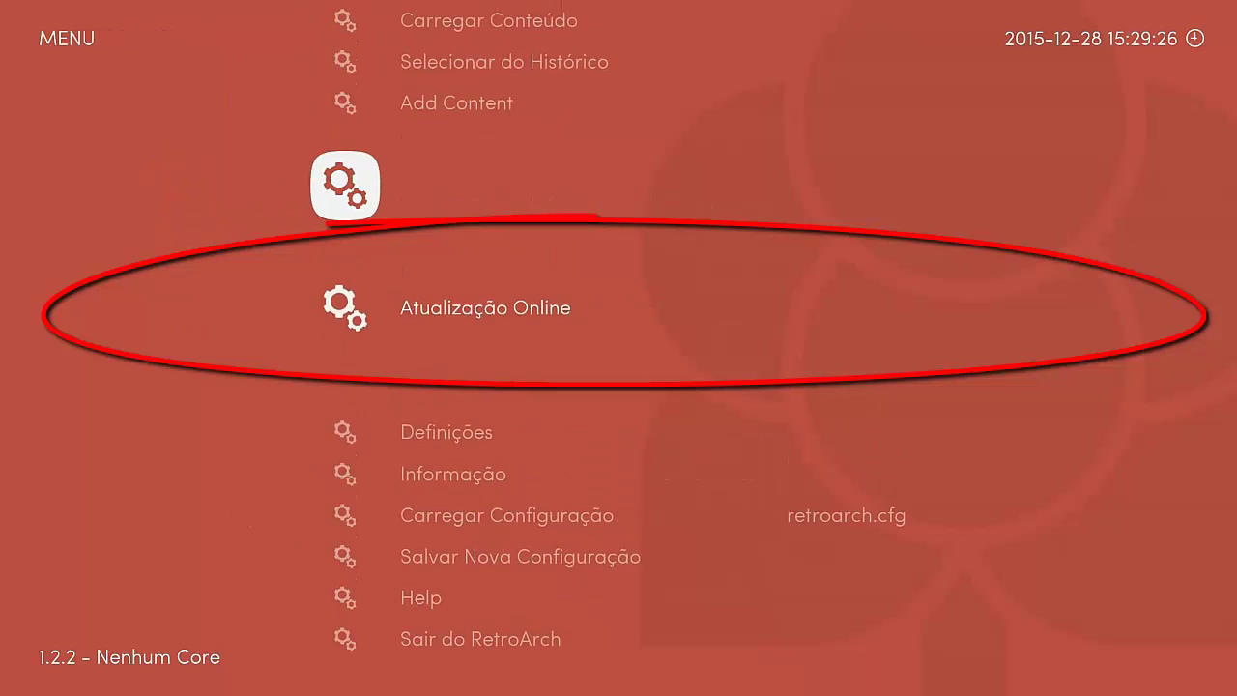
key("Up")
key("Down")
key("Down")
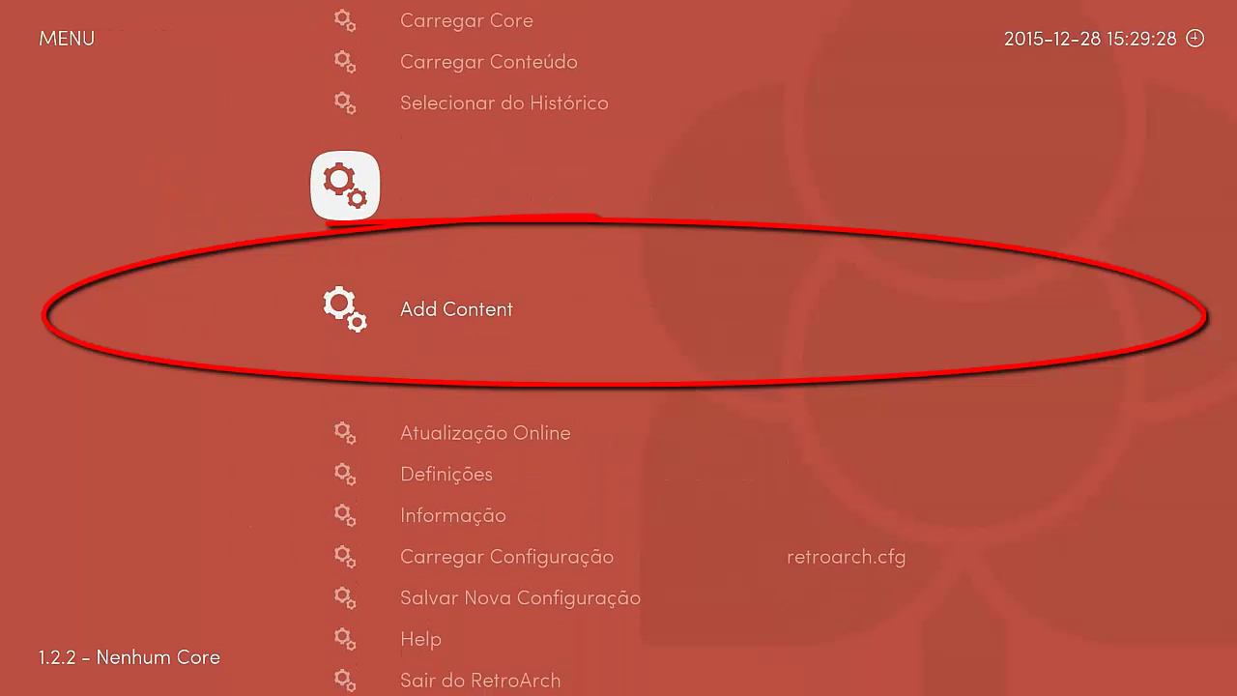
key("Up")
key("Down")
key("Down")
key("Down")
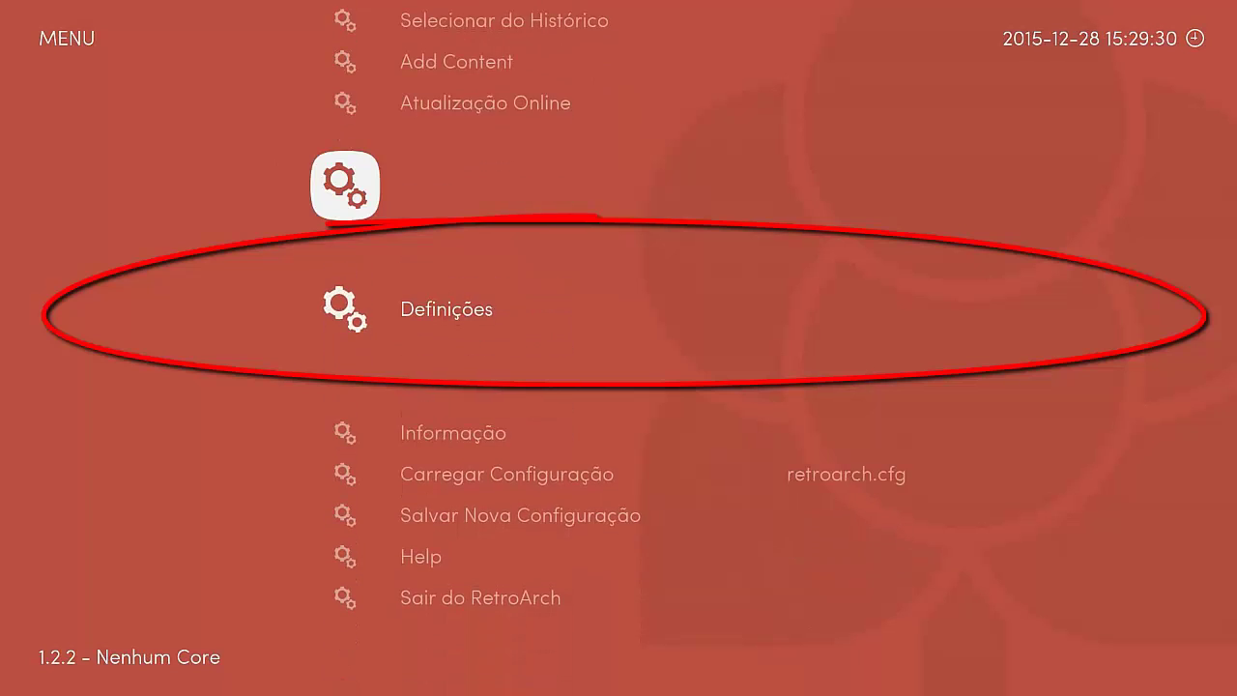
key("Up")
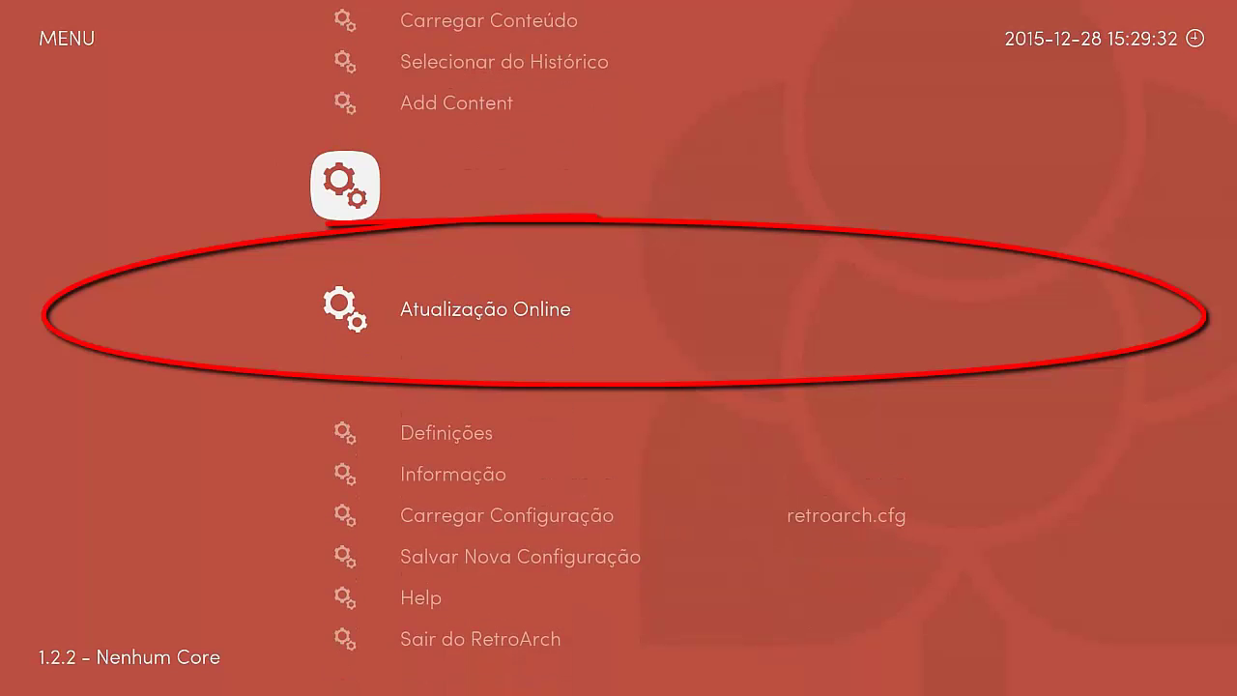
Step: Open Atualização de Cores under Atualização Online, look over the first cores and choose 2048_libretro.dll.zip for download
key("Return")
key("Down")
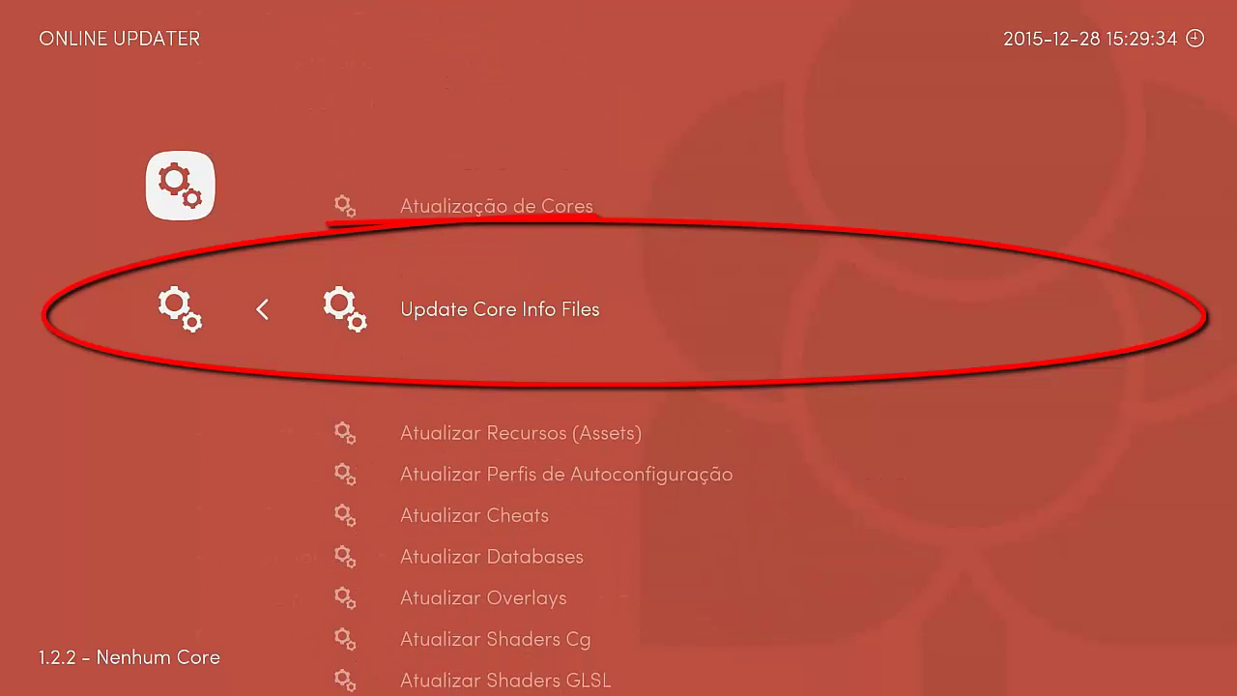
key("Up")
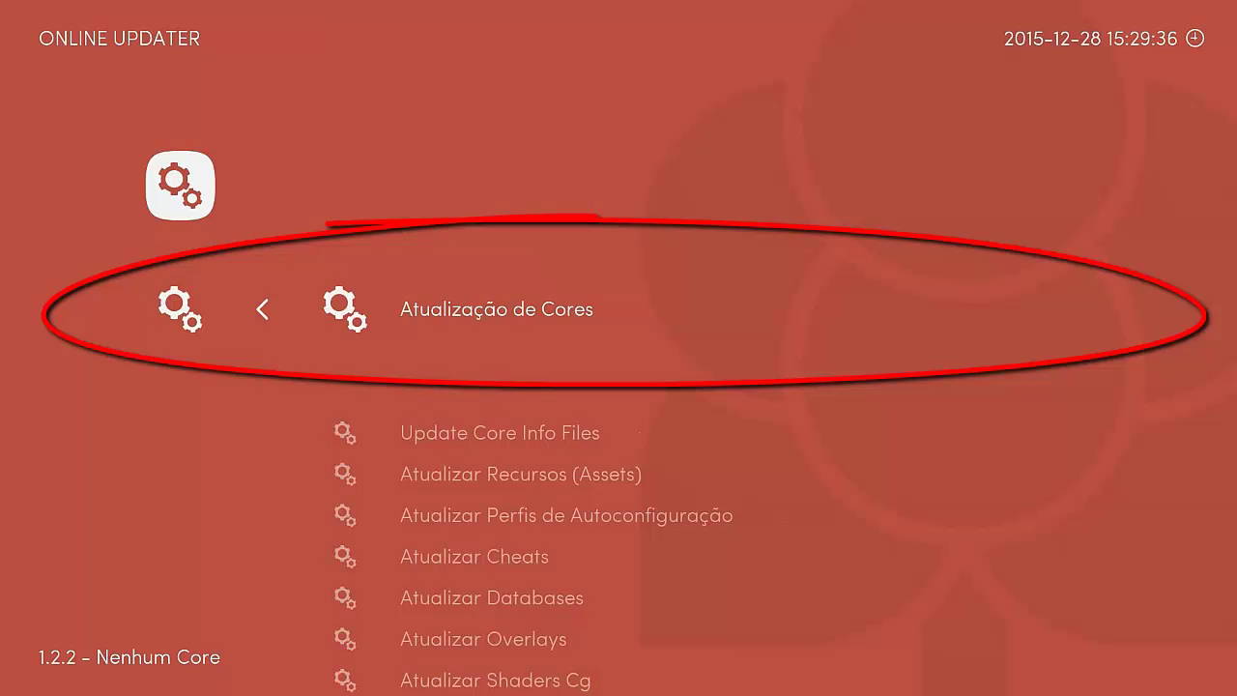
key("Return")
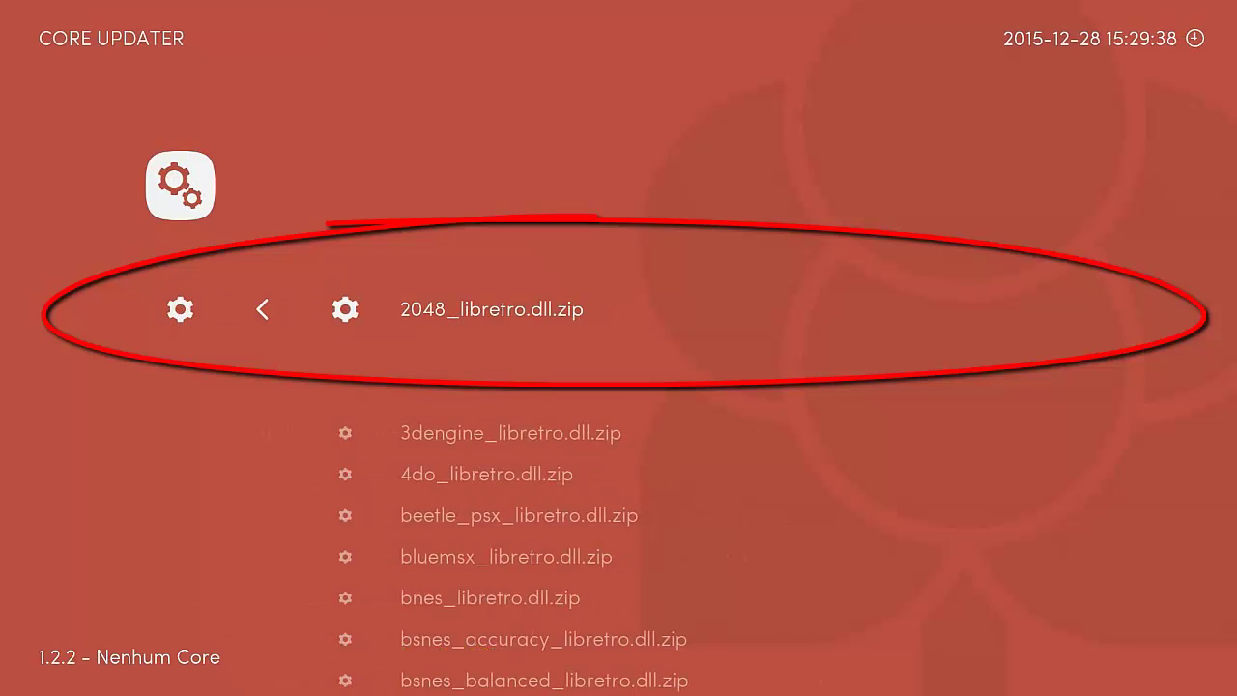
key("Down")
key("Up")
key("Down")
key("Down")
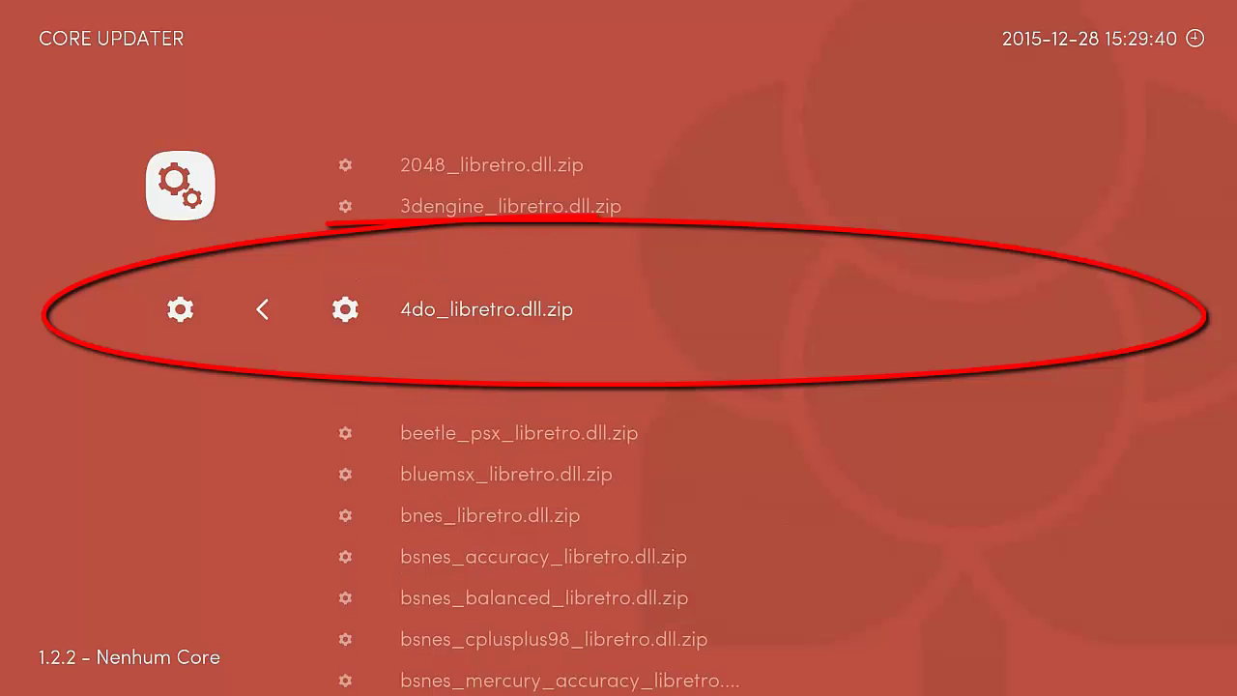
key("Up")
key("Up")
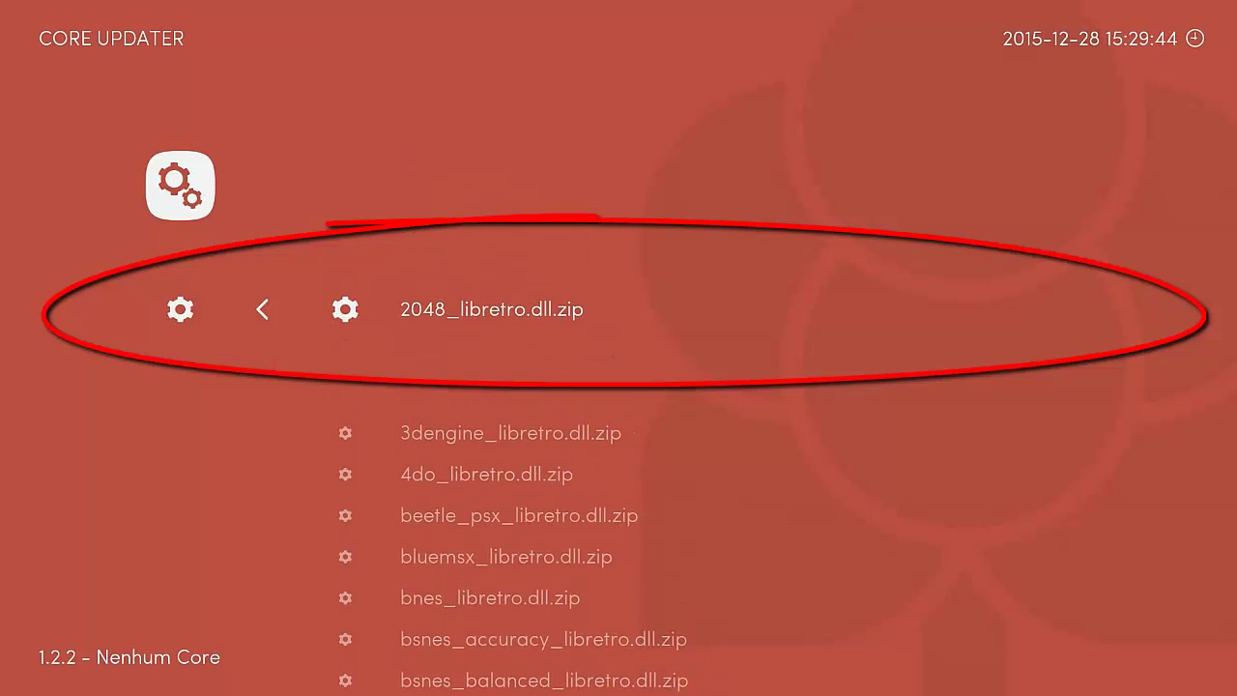
key("Return")
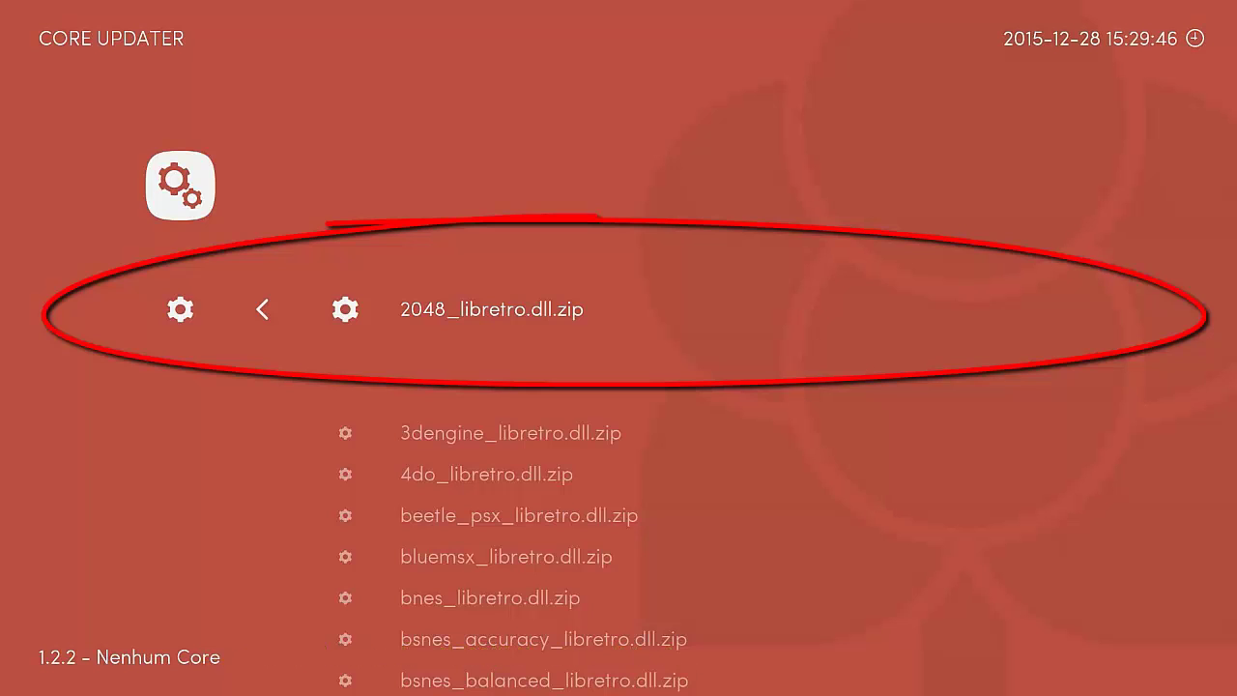
Step: Leave the core list, run Update Core Info Files and highlight Atualizar Recursos (Assets)
key("BackSpace")
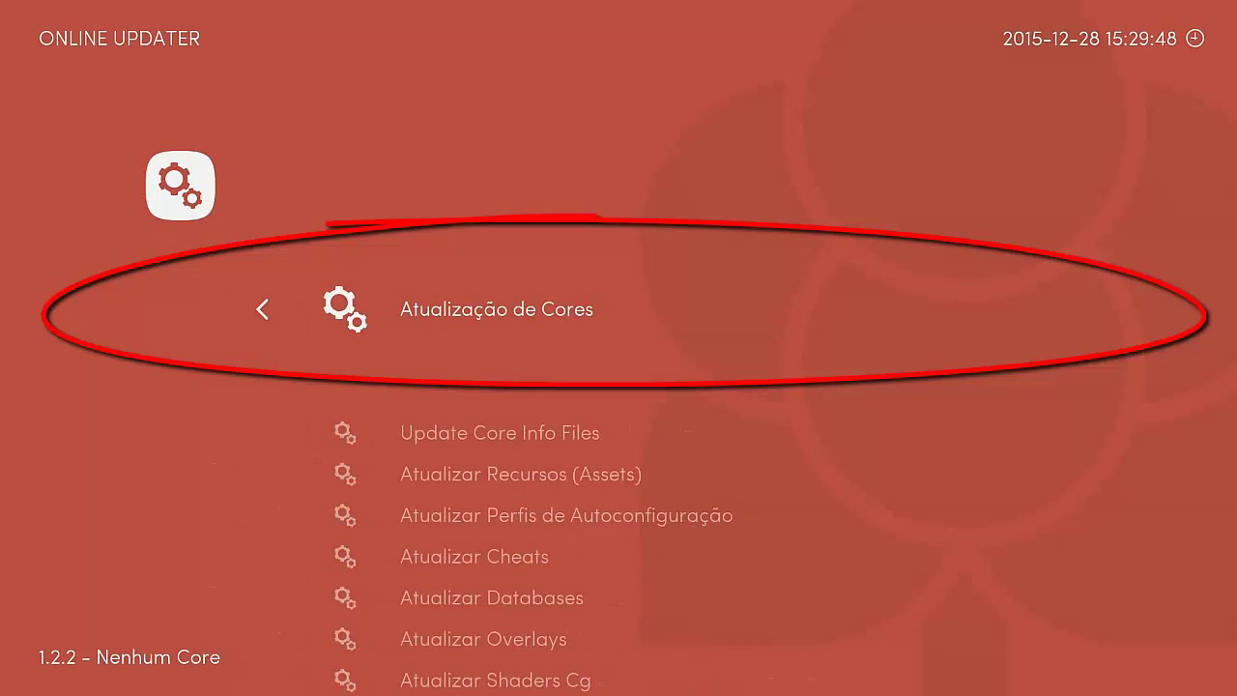
key("Down")
key("Return")
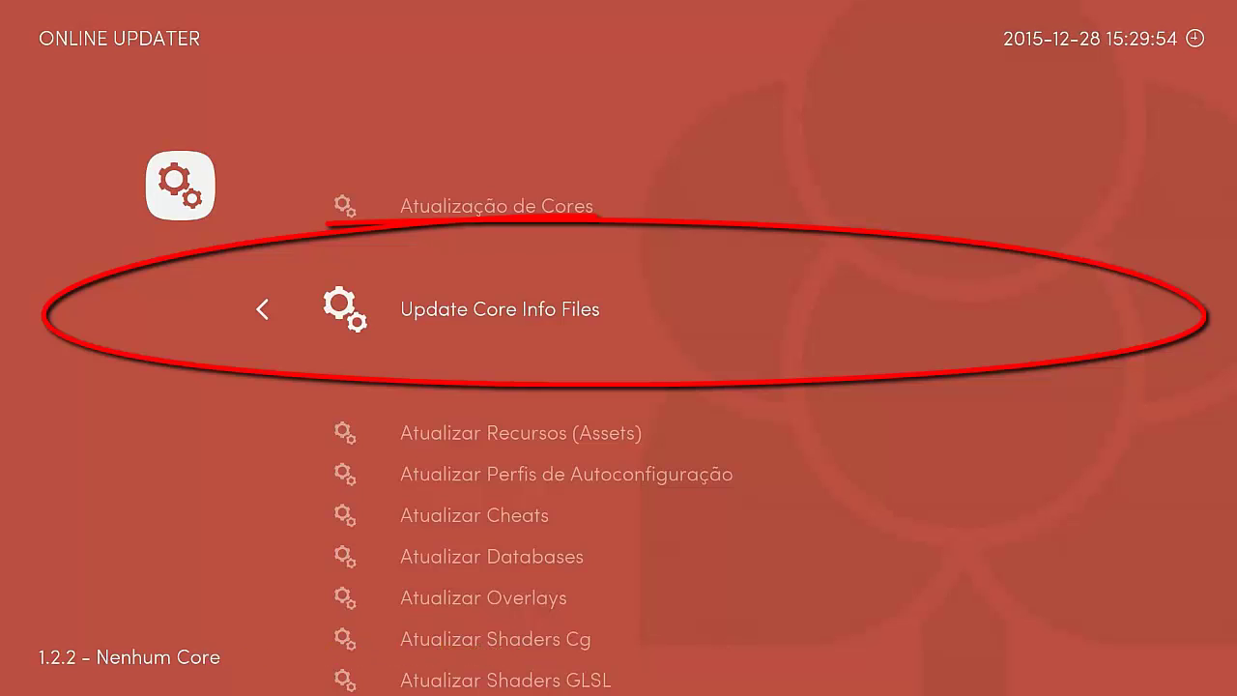
key("Return")
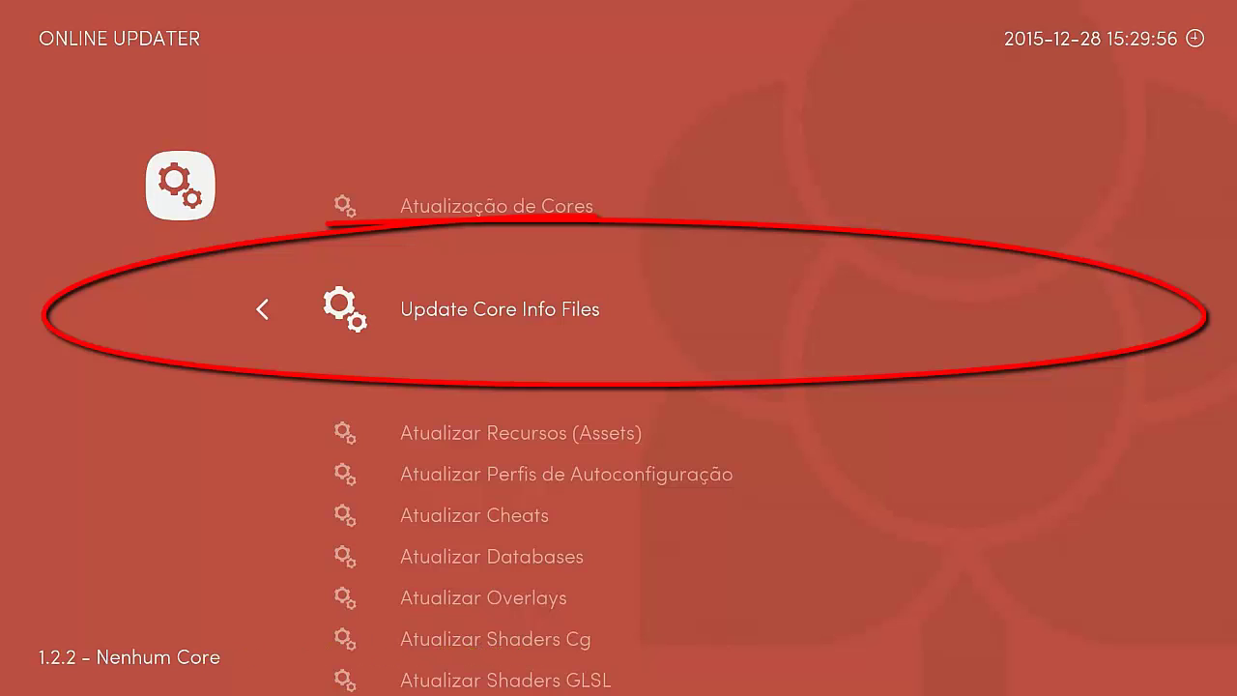
key("Down")
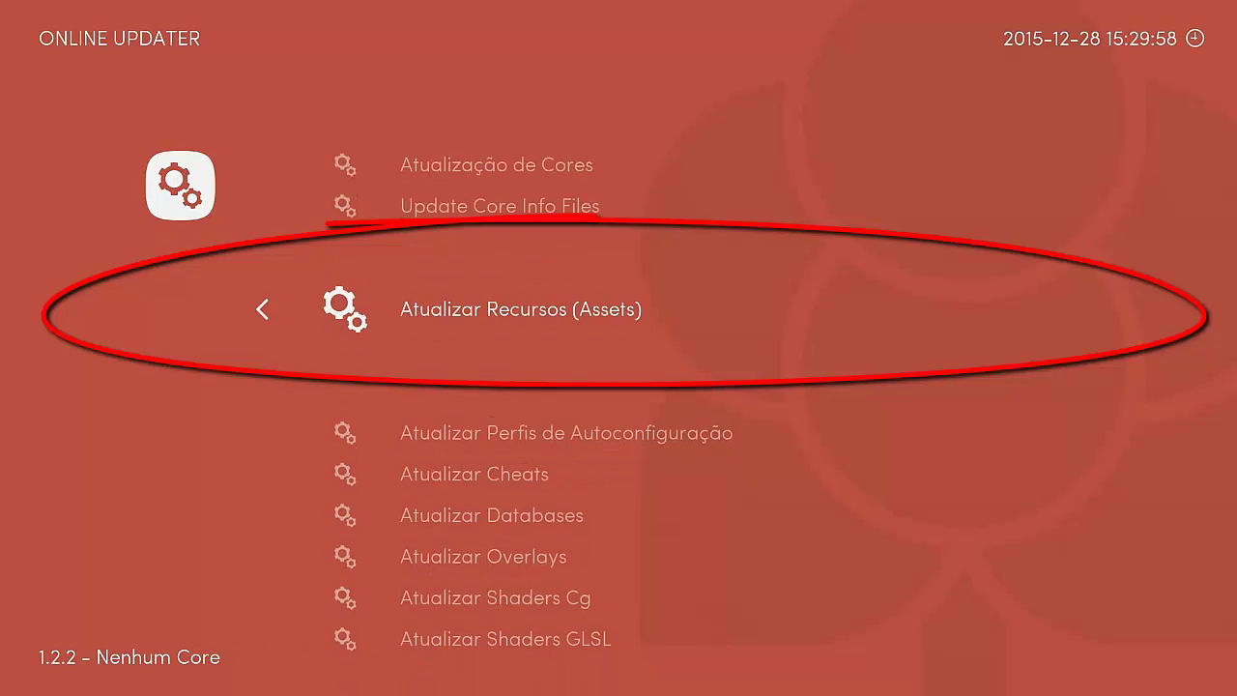